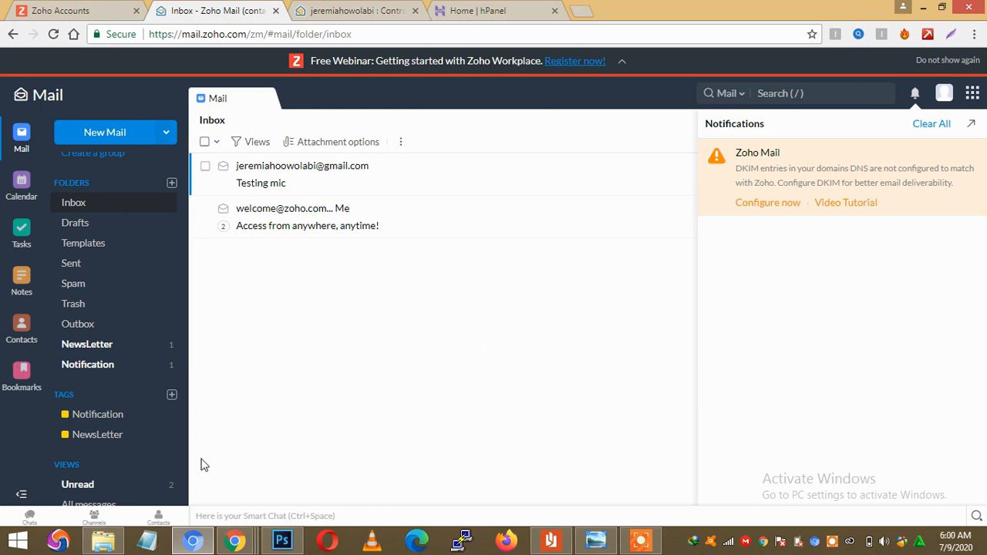
# Switch to Notepad and write two note lines: "DKIM Records" and "Create users".
pyautogui.click(155, 545)
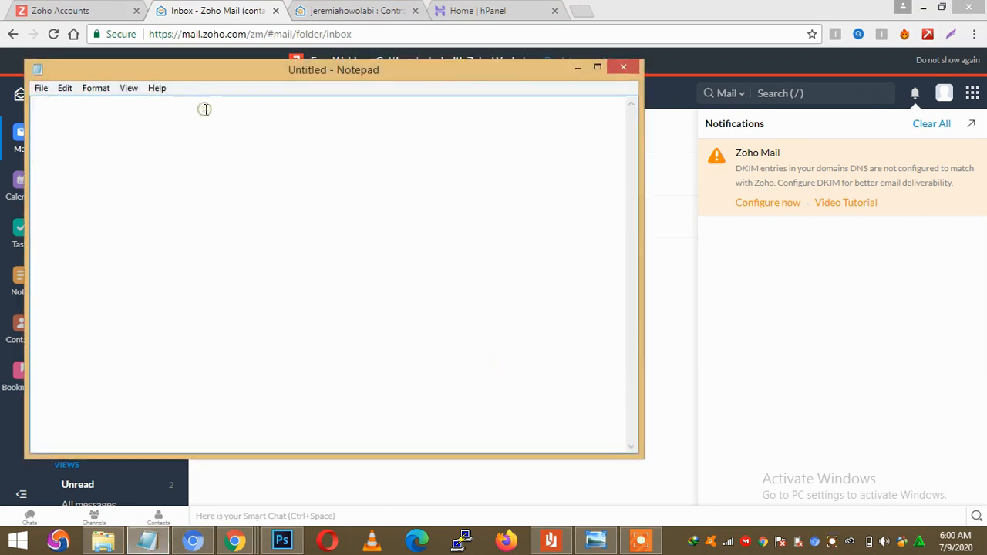
pyautogui.write('DKIM ')
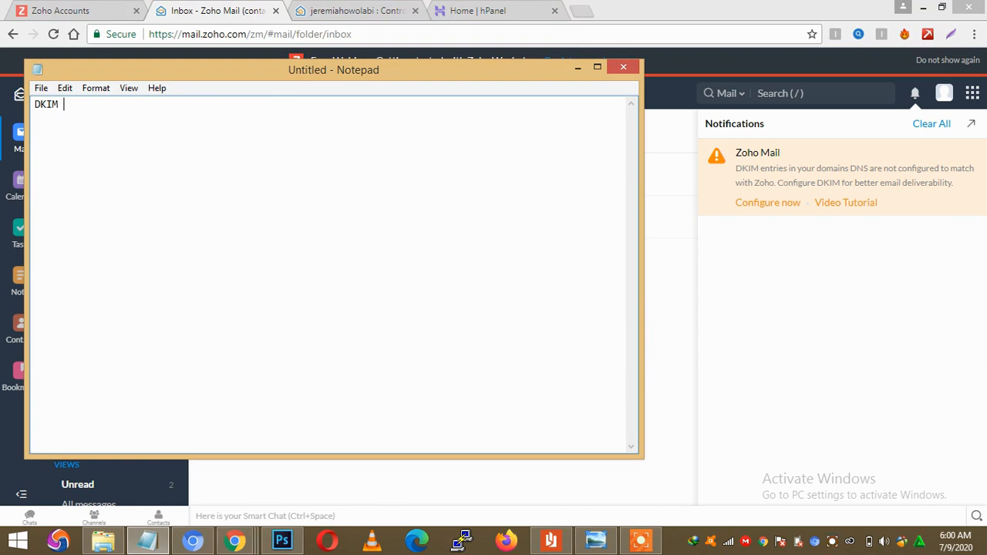
pyautogui.write('Record')
pyautogui.write('s ')
pyautogui.write('C')
pyautogui.write('reate use')
pyautogui.write('rs')
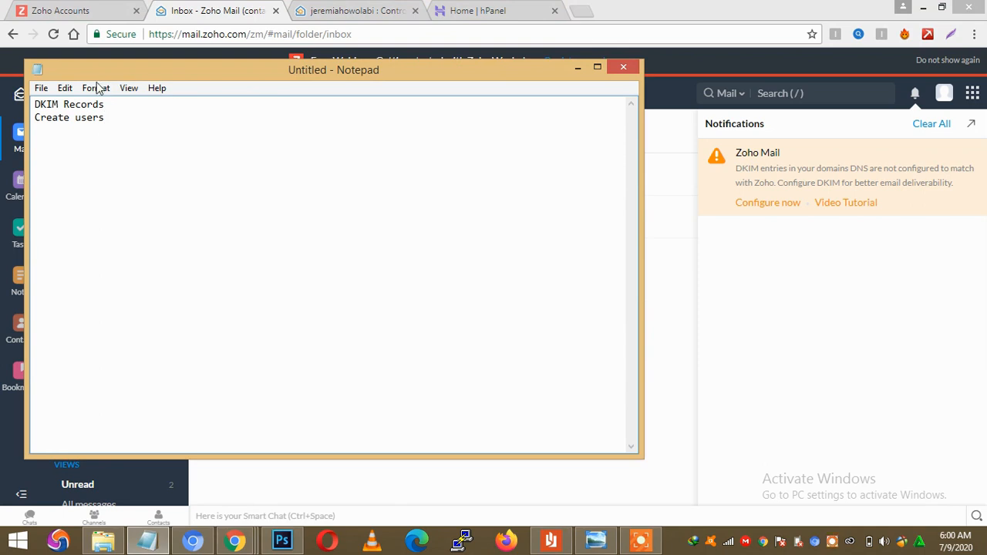
pyautogui.moveTo(105, 105); pyautogui.dragTo(40, 104)
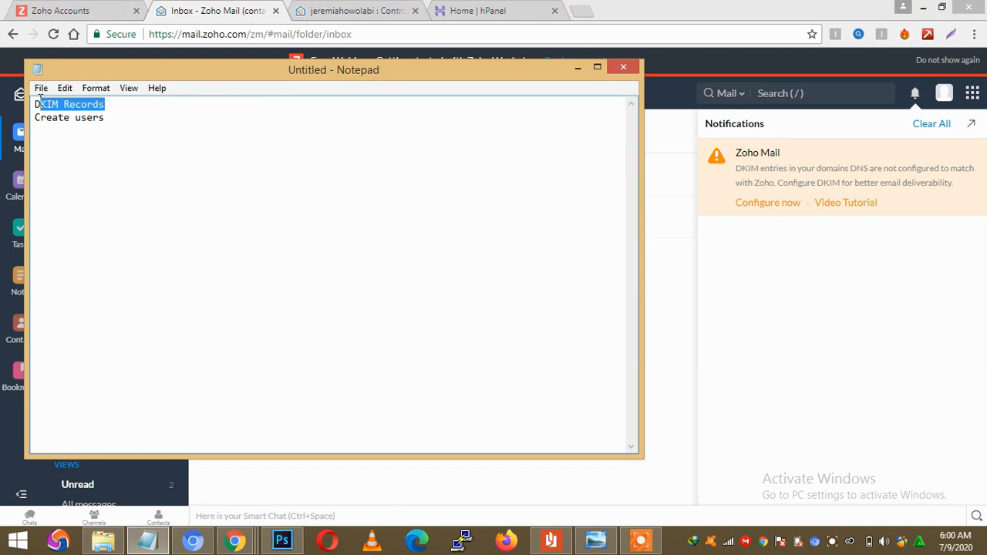
# Add the line "Apt develivering of emails" below the existing notes, separated by a blank line.
pyautogui.click(119, 131)
pyautogui.press('Return')
pyautogui.press('Return')
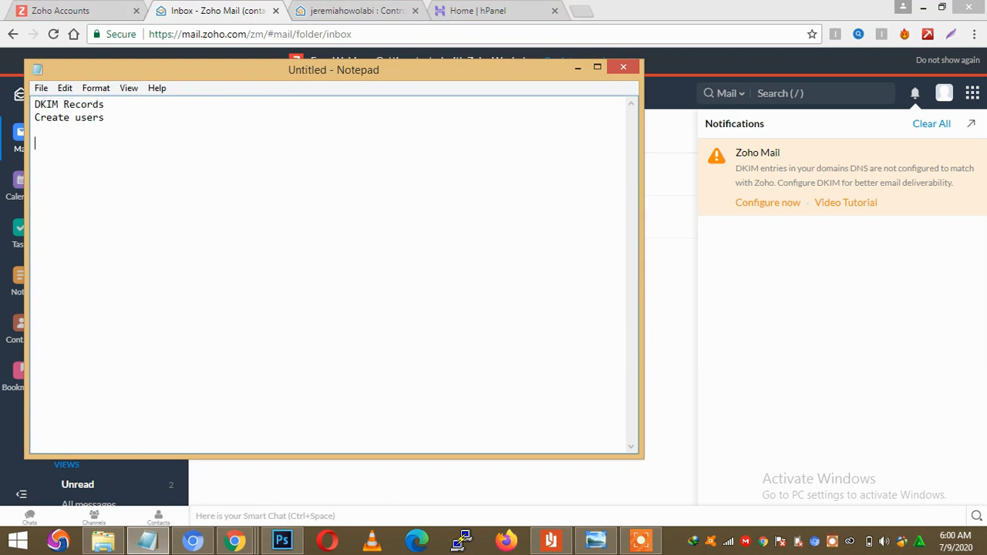
pyautogui.write('Apt devl')
pyautogui.press('BackSpace')
pyautogui.write('elivering')
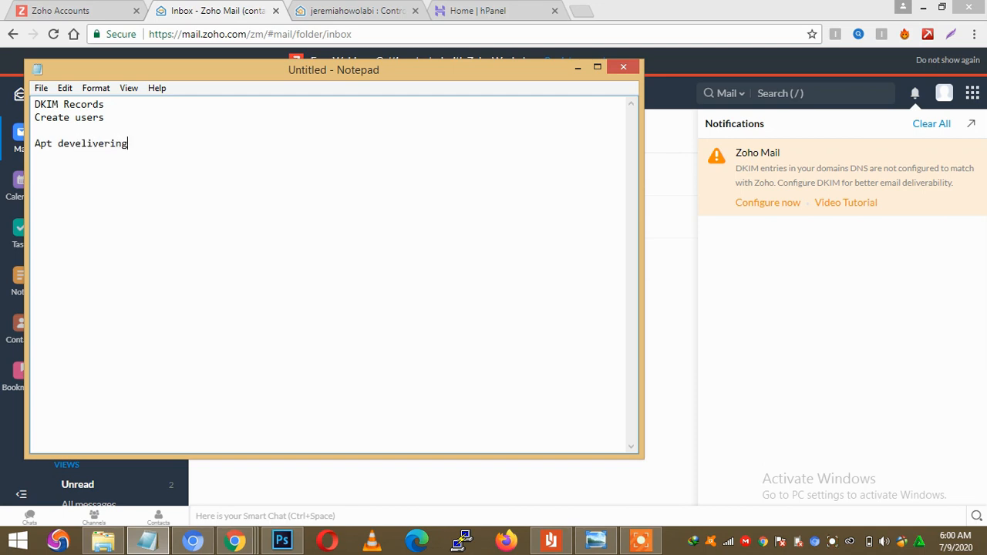
pyautogui.write(' of emails')
pyautogui.moveTo(207, 139); pyautogui.dragTo(116, 132)
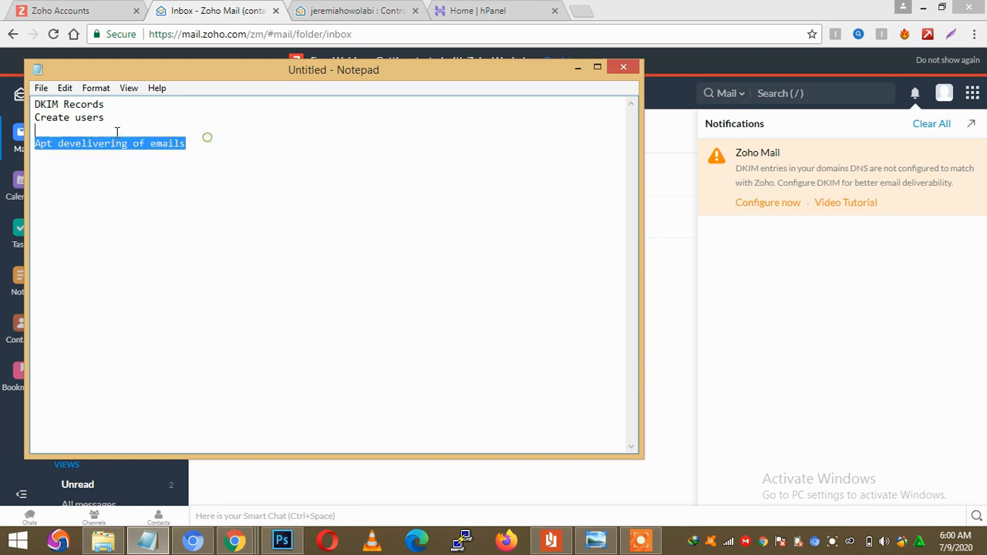
pyautogui.click(95, 146)
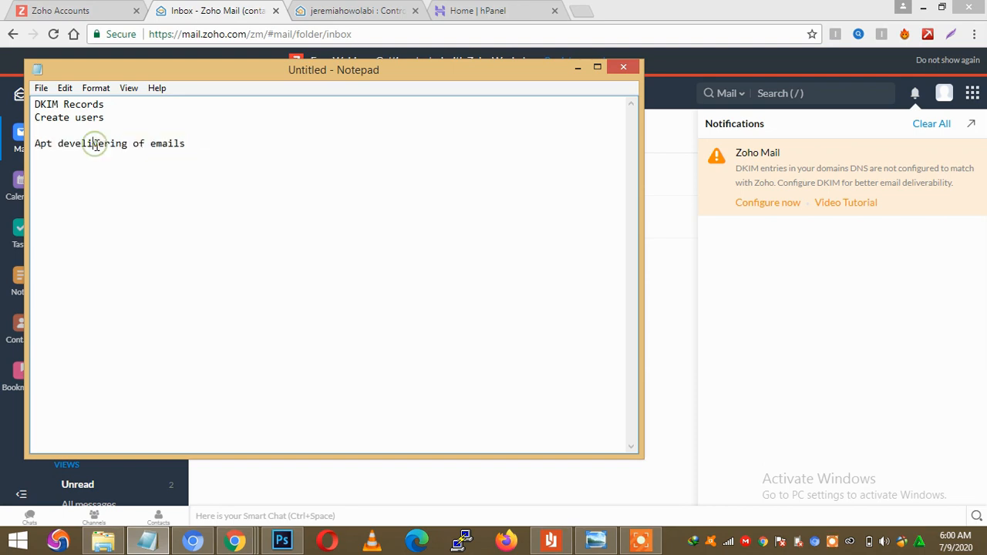
pyautogui.click(196, 150)
# Insert a new line reading "SPF Records" between "DKIM Records" and "Create users".
pyautogui.click(123, 103)
pyautogui.press('Return')
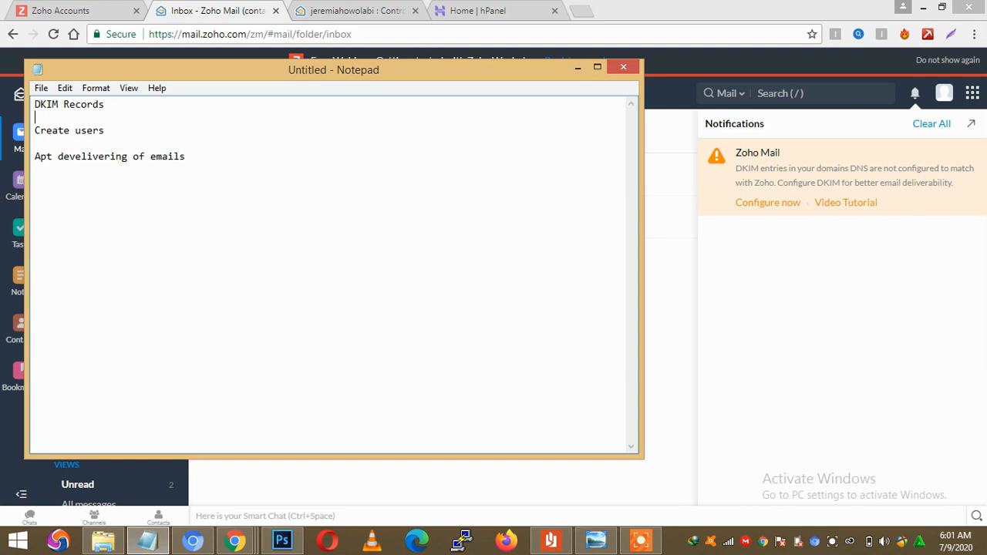
pyautogui.write('SQ')
pyautogui.press('BackSpace')
pyautogui.write('FQ')
pyautogui.press('BackSpace')
pyautogui.press('BackSpace')
pyautogui.write('PF Records')
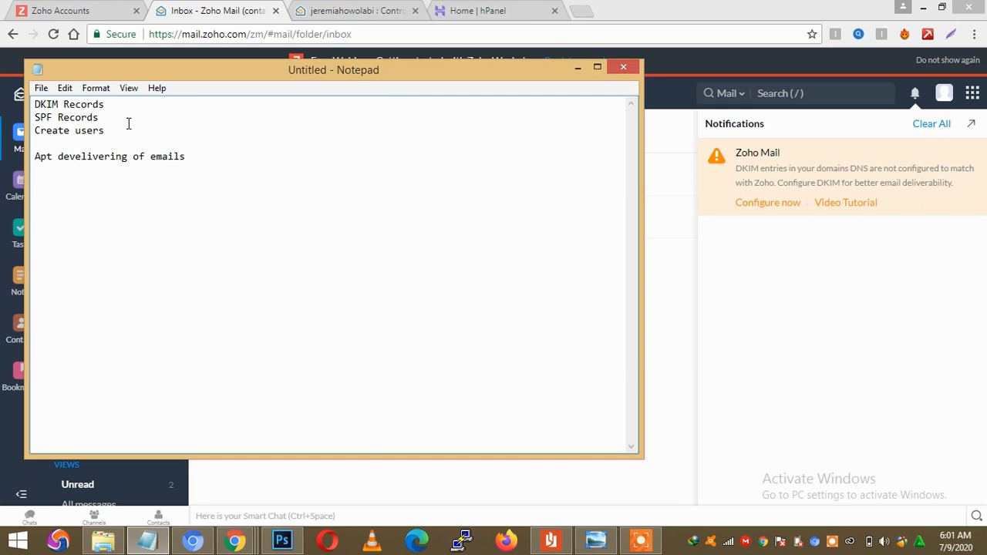
# Extend the SPF Records line with the explanation " - Senders Policy Framework".
pyautogui.write(' - Senders p')
pyautogui.press('BackSpace')
pyautogui.write('Policy ')
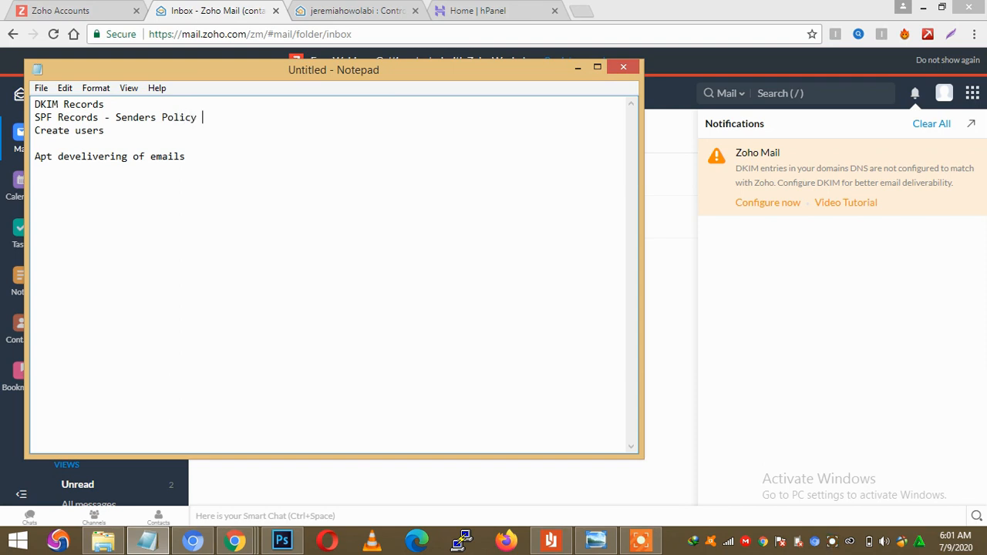
pyautogui.write('Fram Work')
pyautogui.press('Left')
pyautogui.press('Left')
pyautogui.press('Left')
pyautogui.press('BackSpace')
pyautogui.press('Delete')
pyautogui.write('w')
pyautogui.click(228, 117)
pyautogui.write('e')
pyautogui.moveTo(33, 118); pyautogui.dragTo(107, 117)
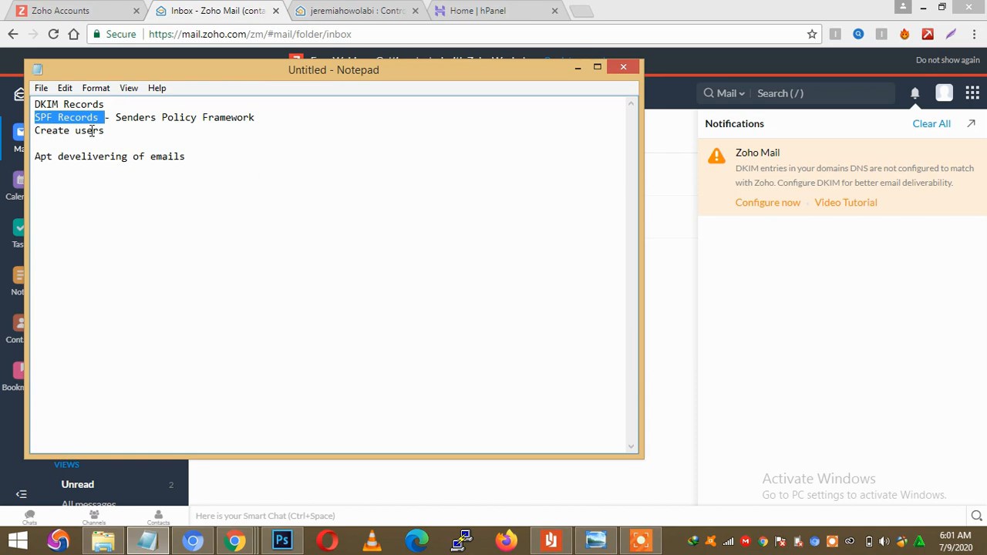
pyautogui.moveTo(254, 117); pyautogui.dragTo(33, 104)
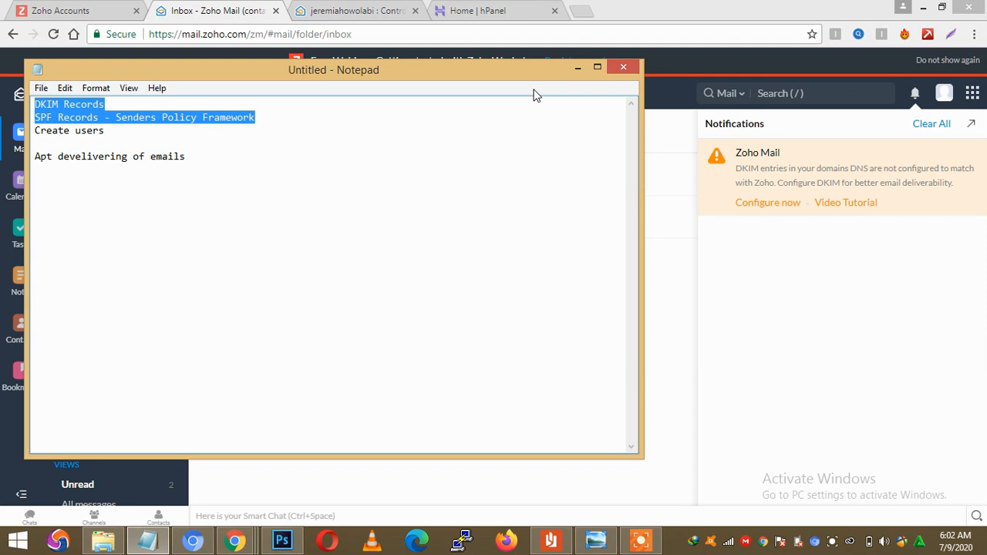
pyautogui.click(576, 69)
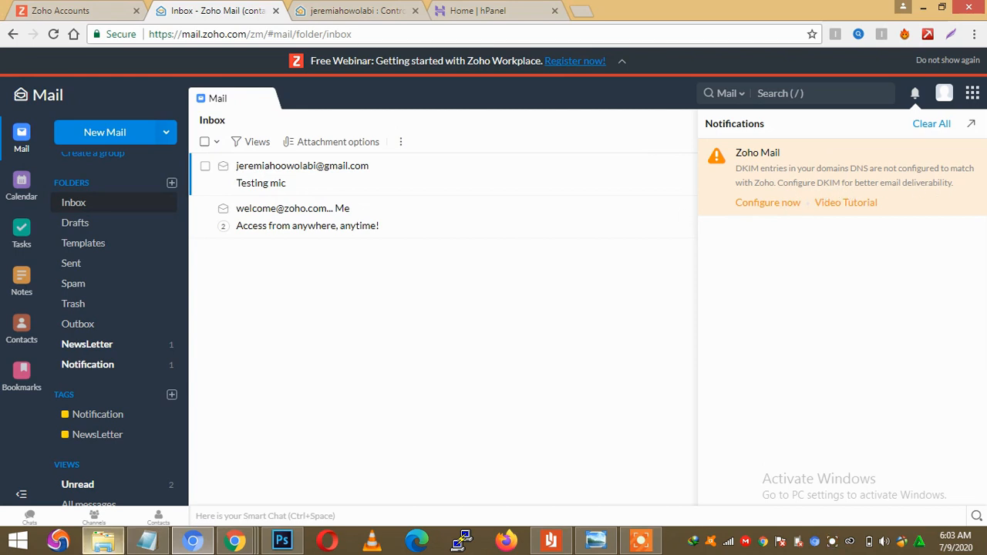
pyautogui.click(147, 540)
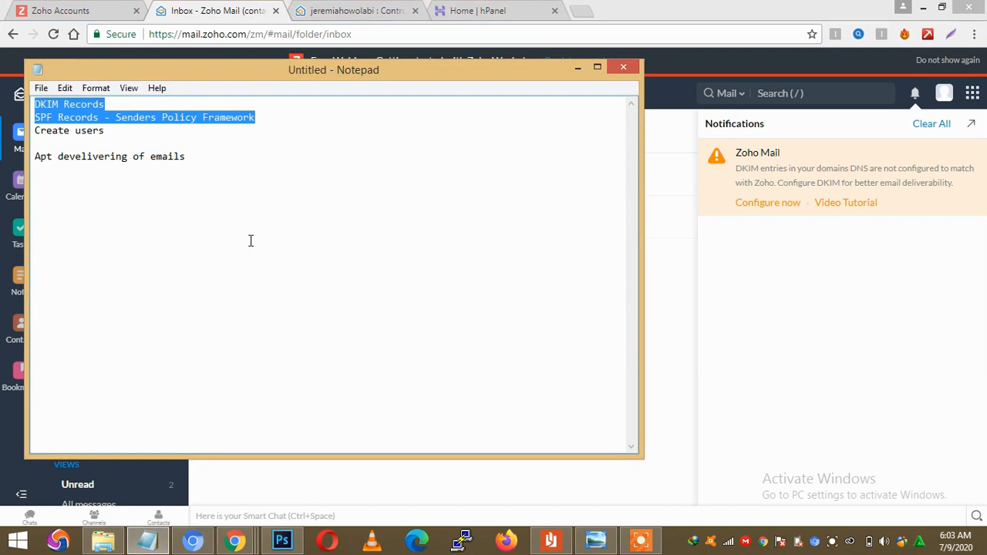
# Switch to the Zoho Mail control panel and save a new DKIM selector for the listed domain, named like the domain without its extension.
pyautogui.click(579, 69)
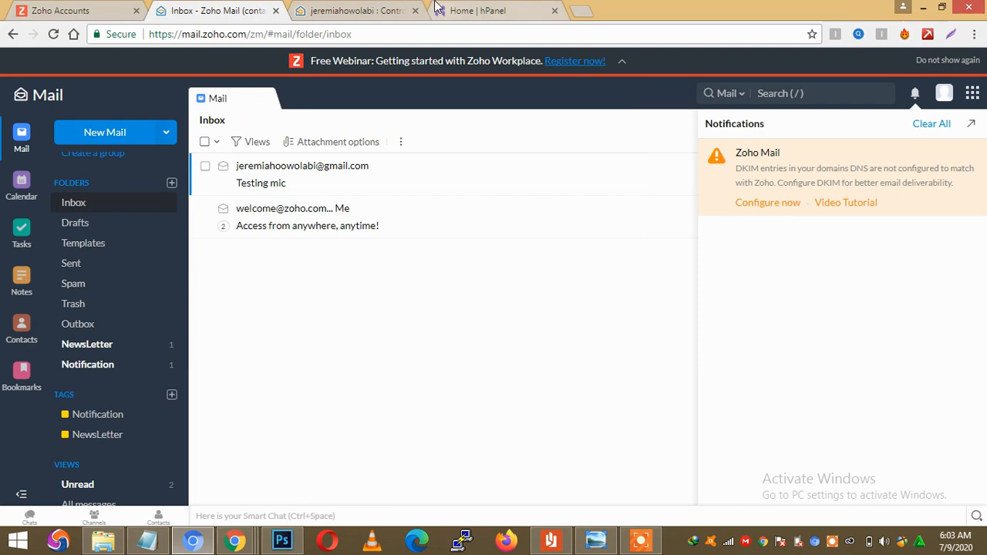
pyautogui.click(355, 8)
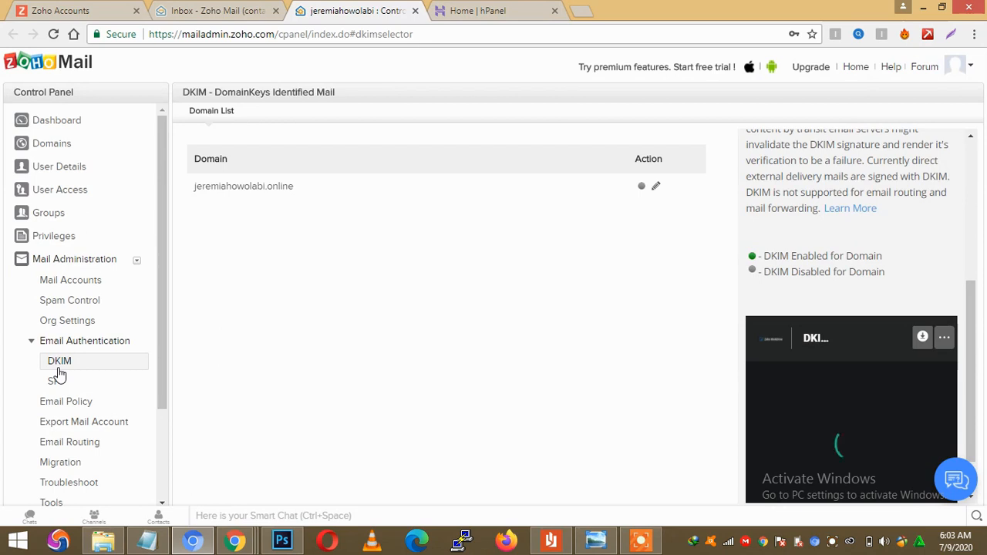
pyautogui.click(656, 188)
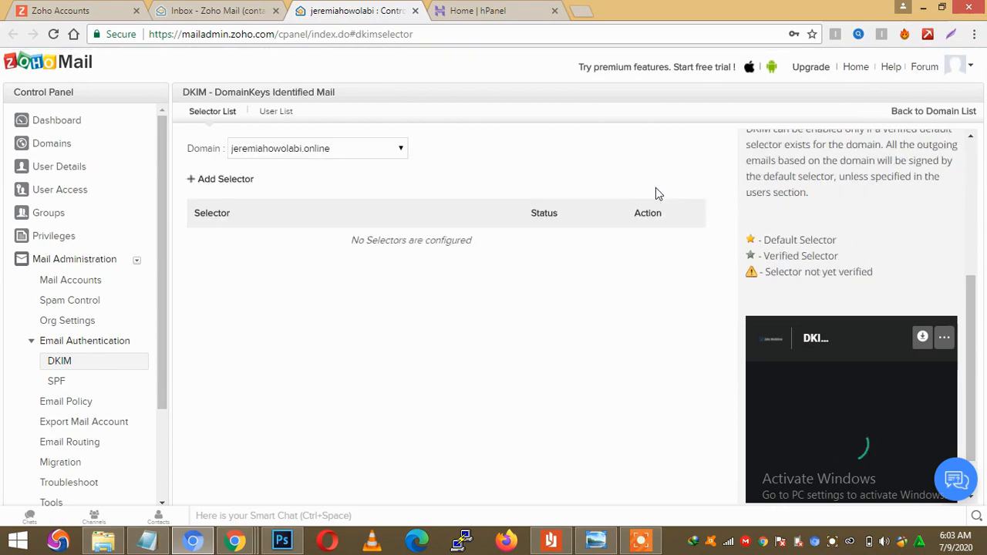
pyautogui.click(243, 182)
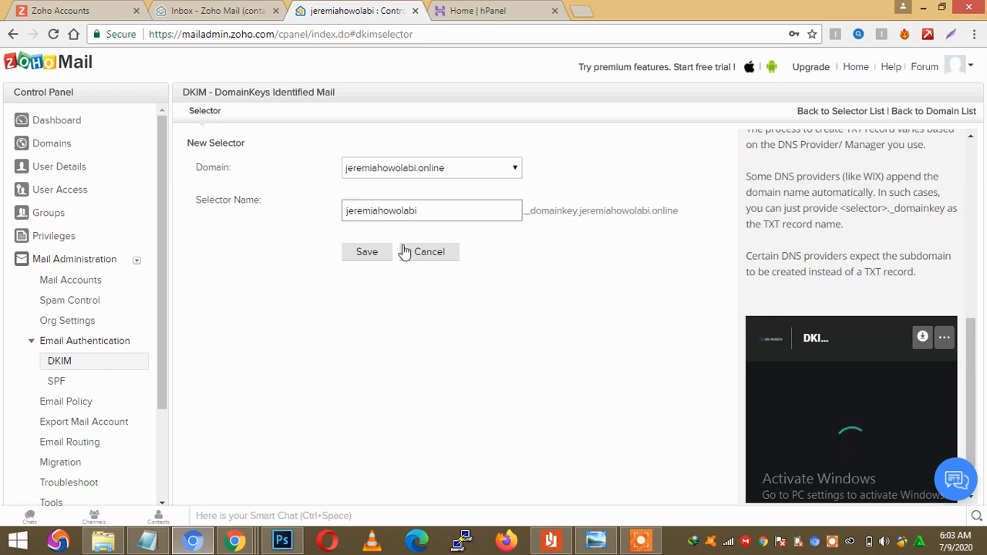
pyautogui.click(375, 260)
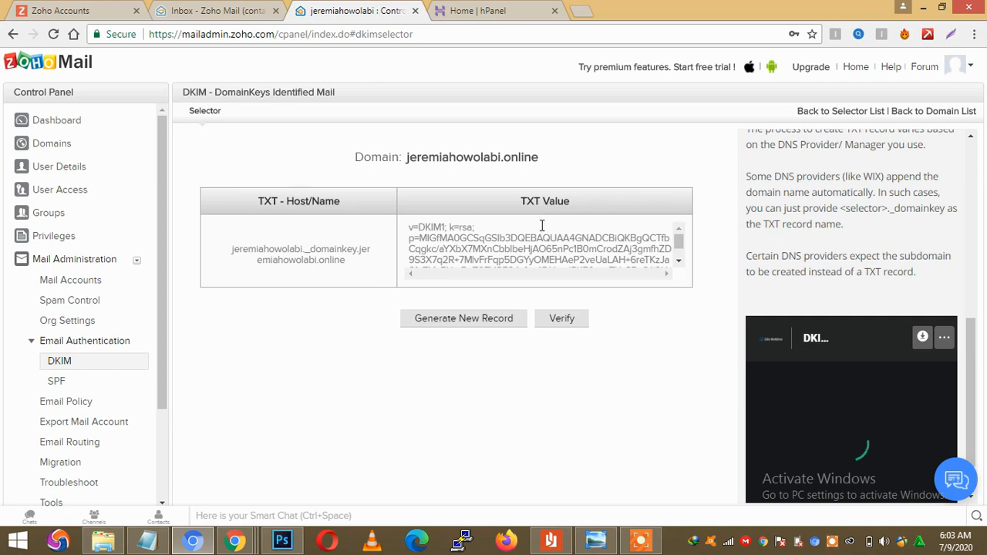
# Copy the DKIM record's full TXT host name and paste it below the notes in Notepad.
pyautogui.tripleClick(328, 260)
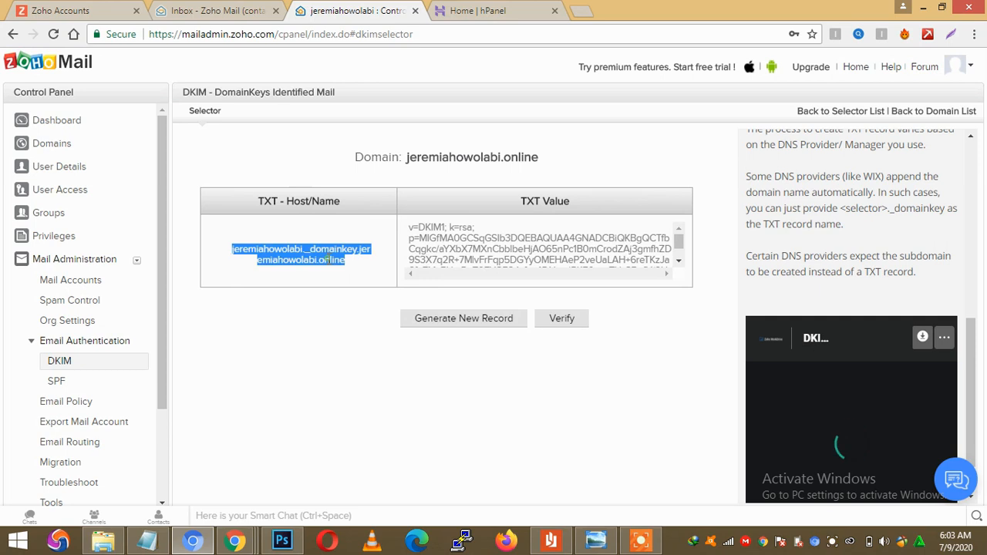
pyautogui.rightClick(330, 260)
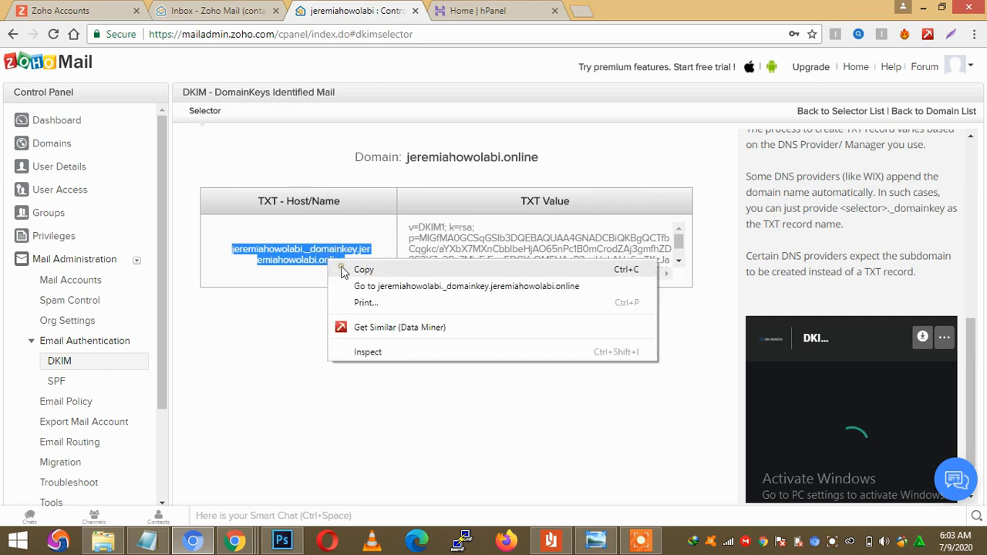
pyautogui.click(343, 270)
pyautogui.hotkey('alt', 'Tab')
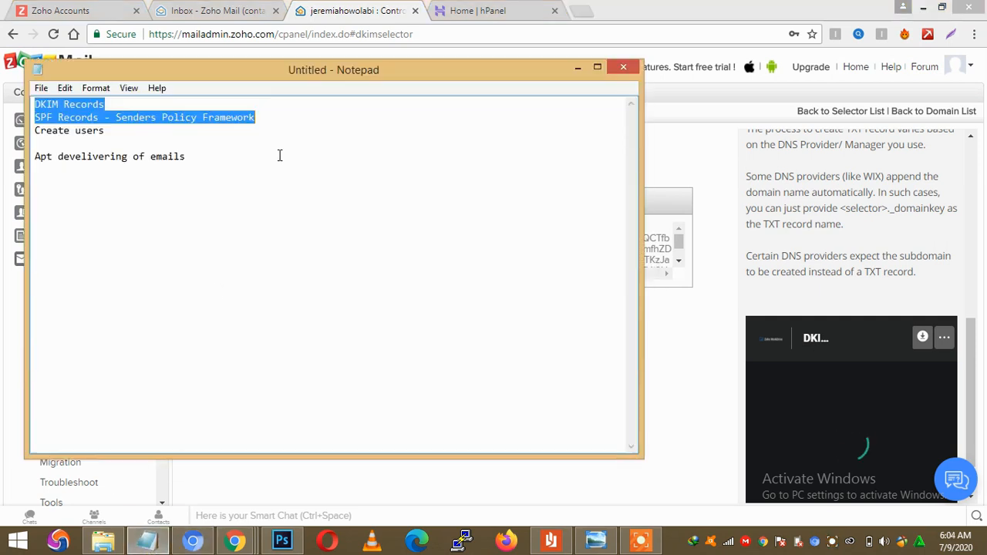
pyautogui.click(278, 160)
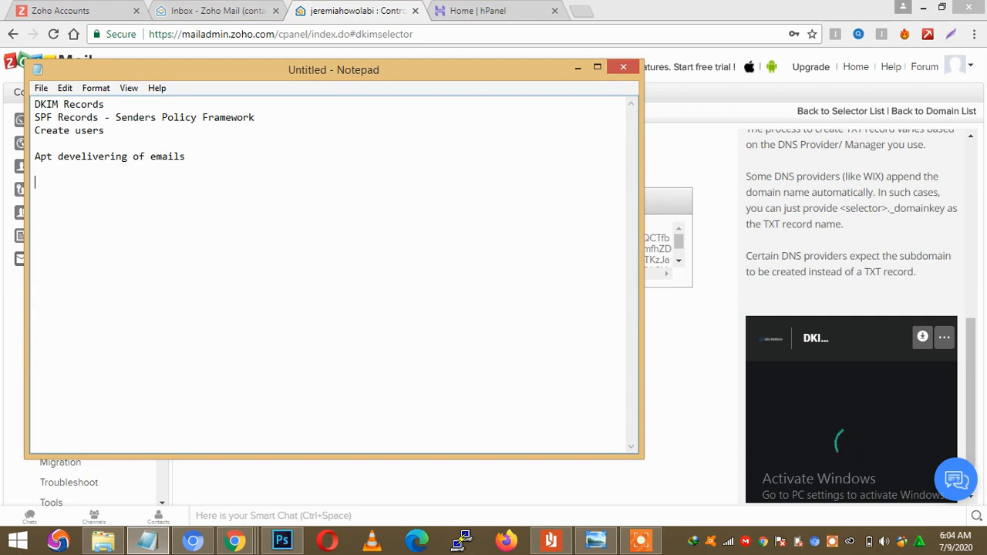
pyautogui.press('Return')
pyautogui.press('Return')
pyautogui.hotkey('ctrl', 'v')
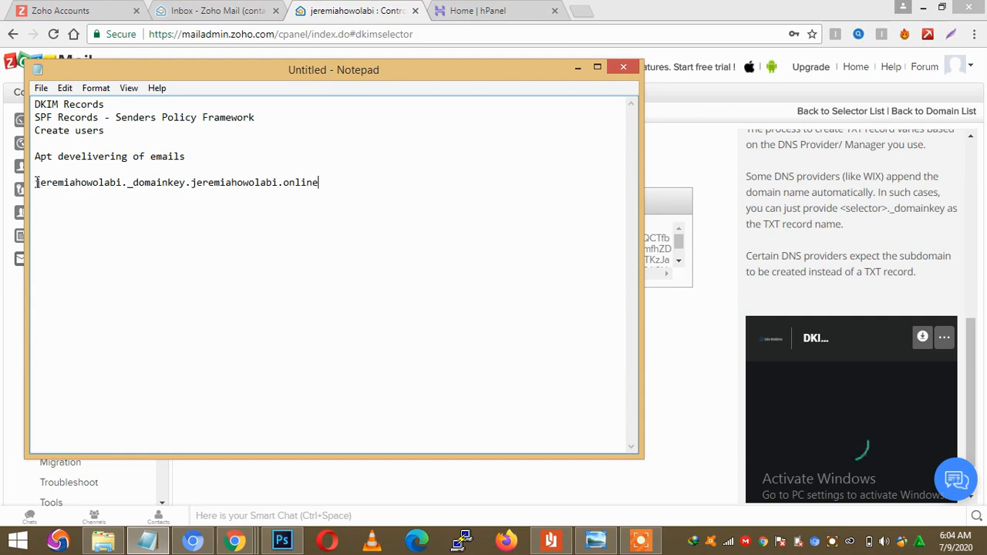
# Copy only the part of the pasted host name up to and including "_domainkey", then put Notepad away.
pyautogui.moveTo(32, 183); pyautogui.dragTo(185, 182)
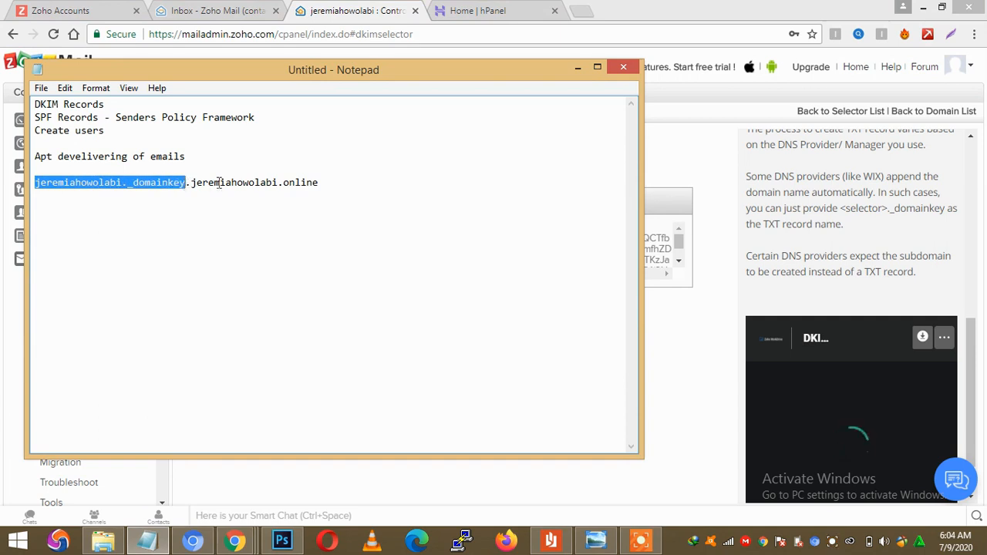
pyautogui.click(128, 186)
pyautogui.rightClick(126, 193)
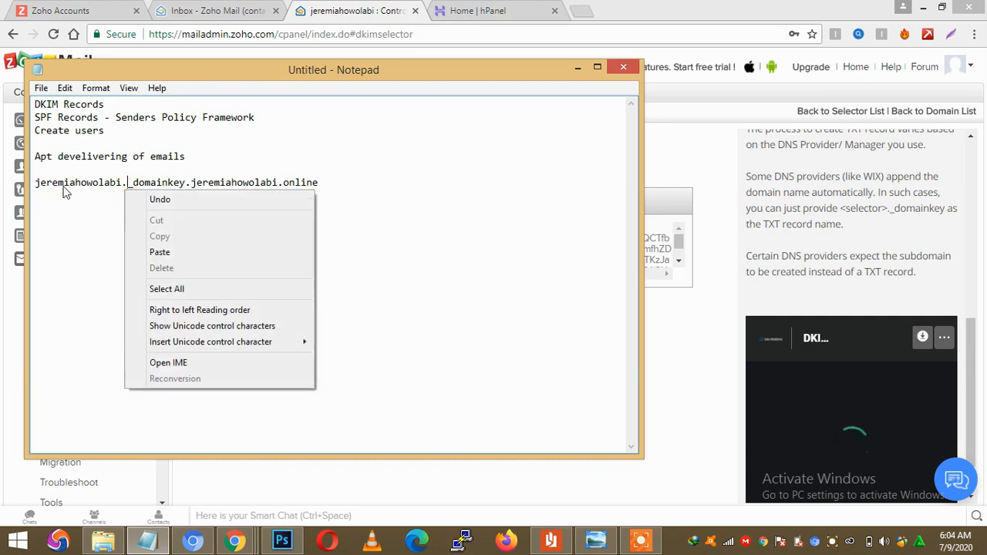
pyautogui.click(34, 185)
pyautogui.doubleClick(34, 185)
pyautogui.click(121, 186)
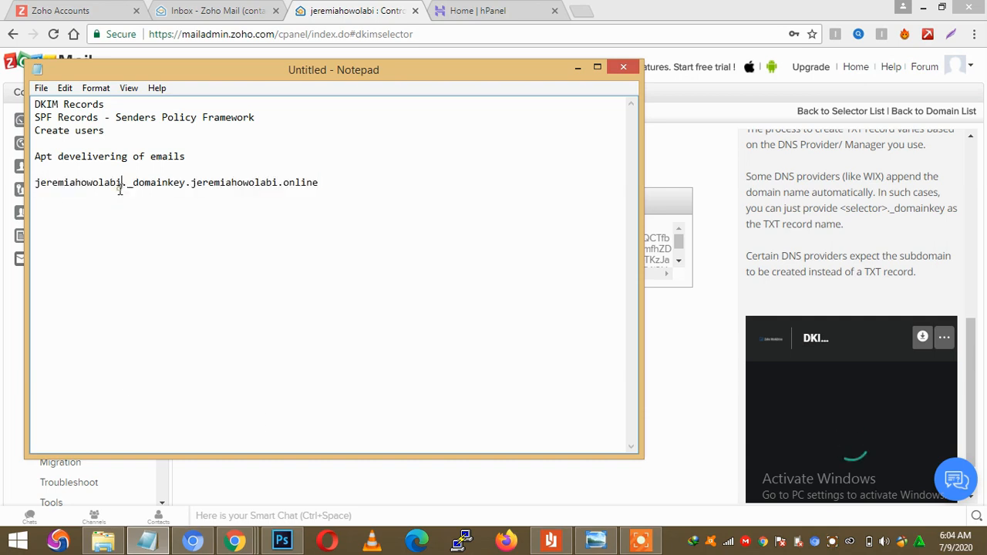
pyautogui.moveTo(185, 185); pyautogui.dragTo(34, 185)
pyautogui.rightClick(48, 185)
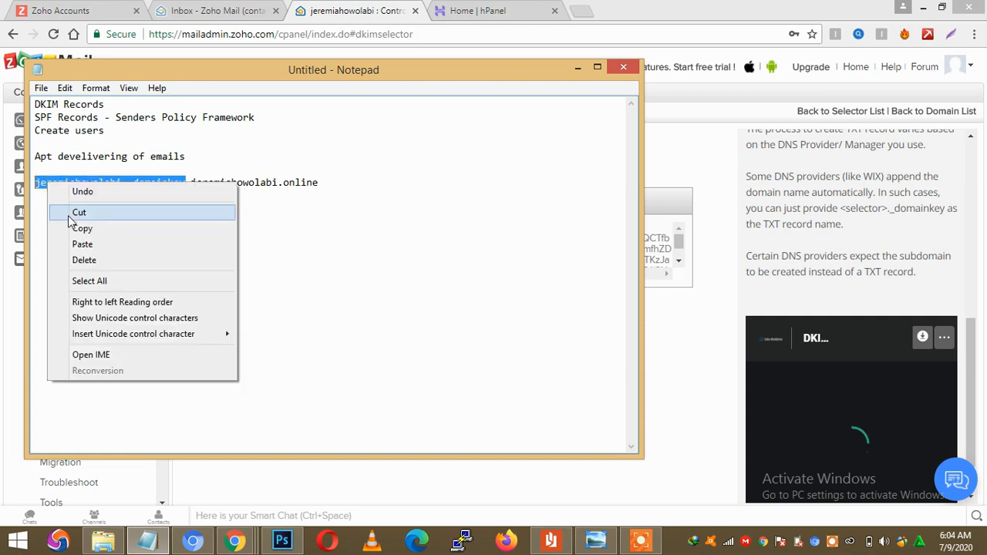
pyautogui.click(76, 228)
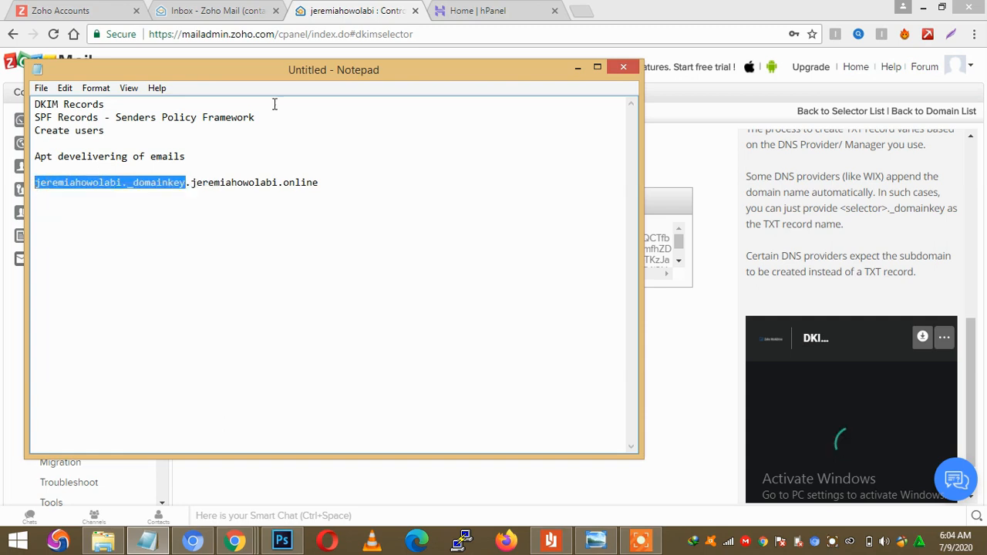
pyautogui.click(578, 68)
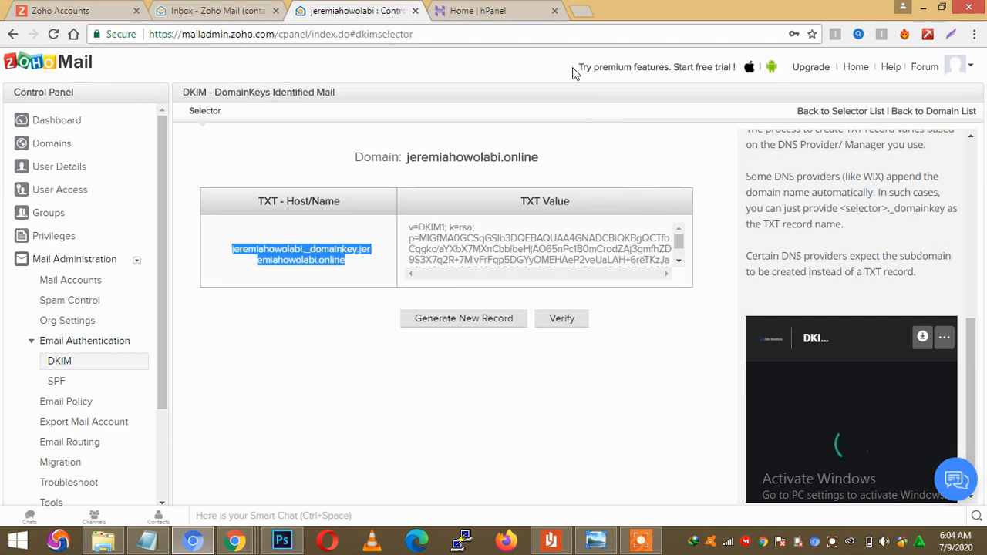
# Switch to Hostinger hPanel and open the DNS zone of the registered domain.
pyautogui.click(505, 11)
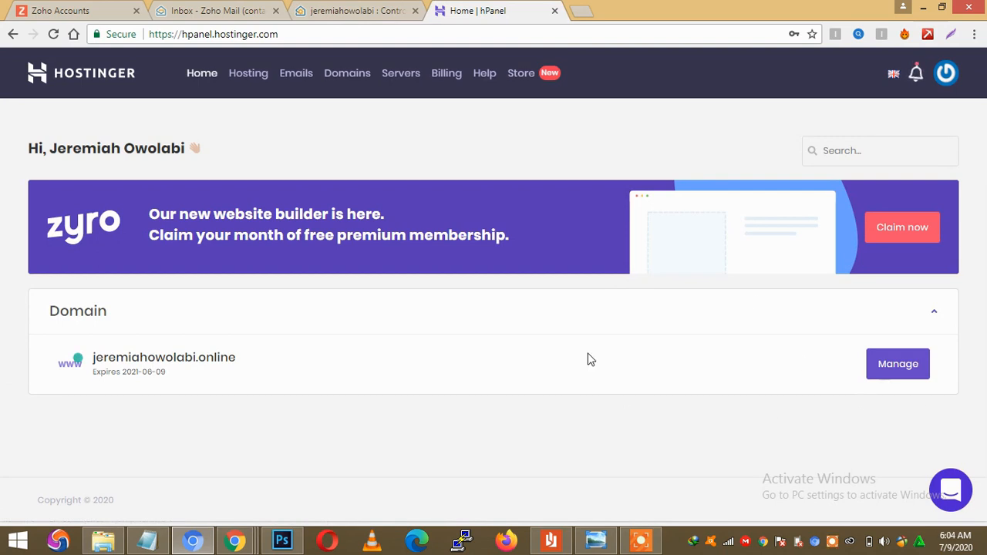
pyautogui.click(912, 372)
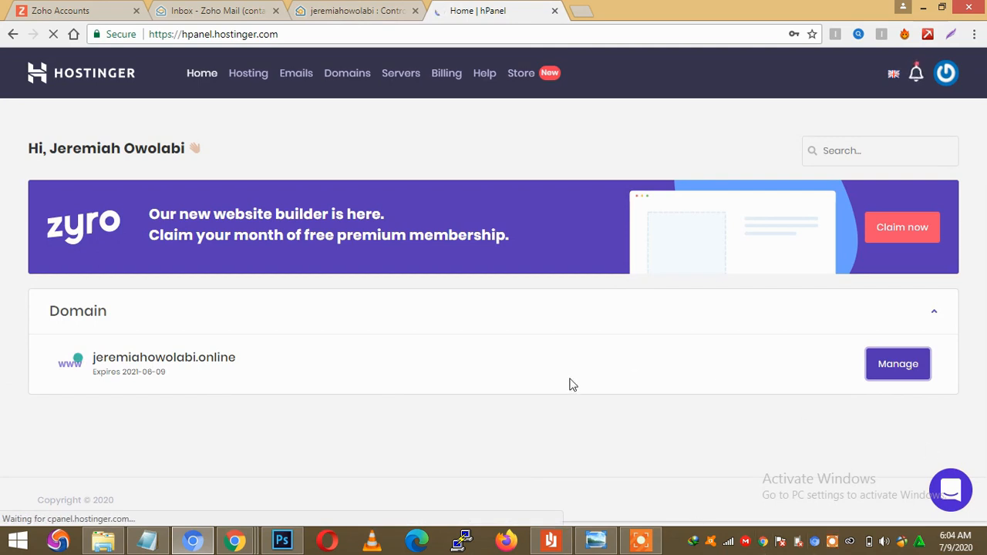
pyautogui.click(642, 542)
pyautogui.click(524, 523)
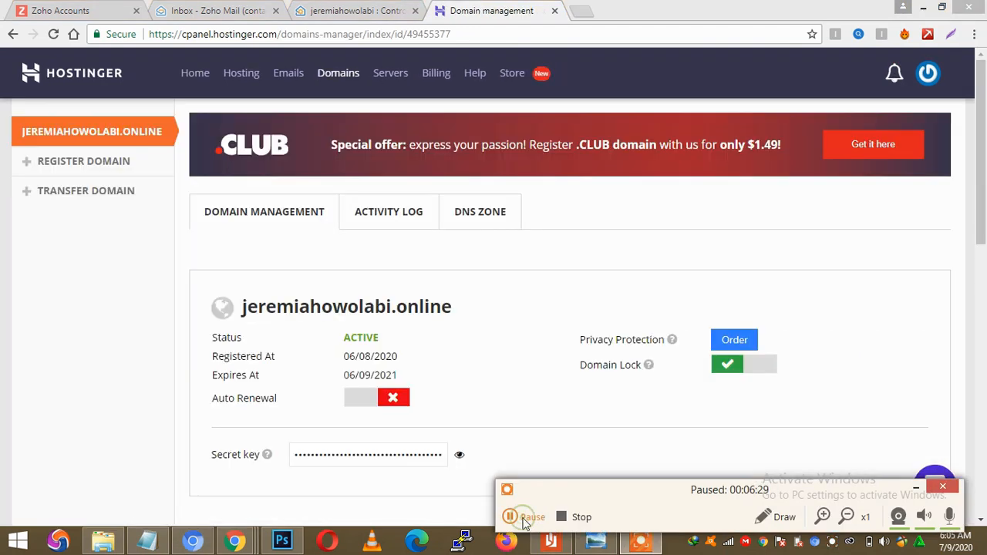
pyautogui.click(524, 523)
pyautogui.click(482, 205)
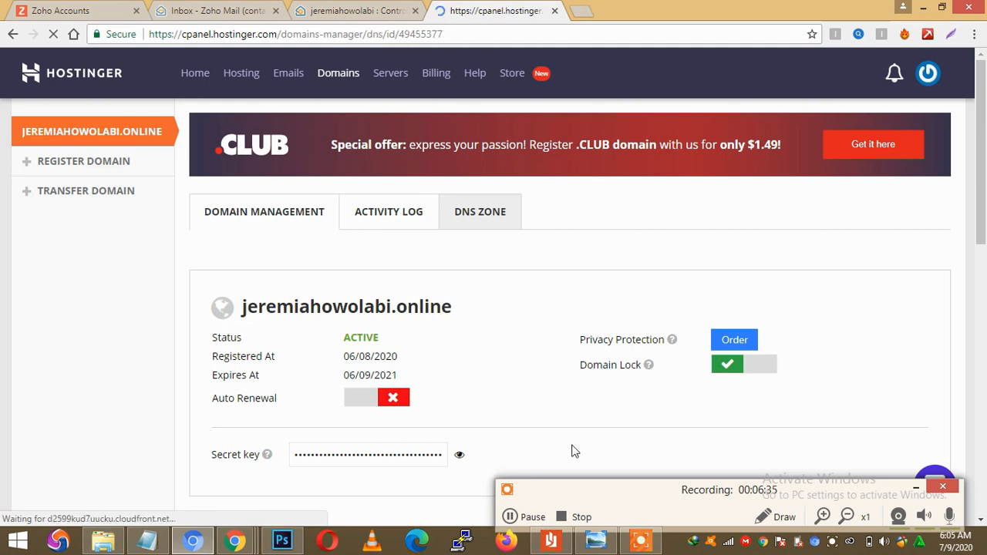
pyautogui.click(535, 520)
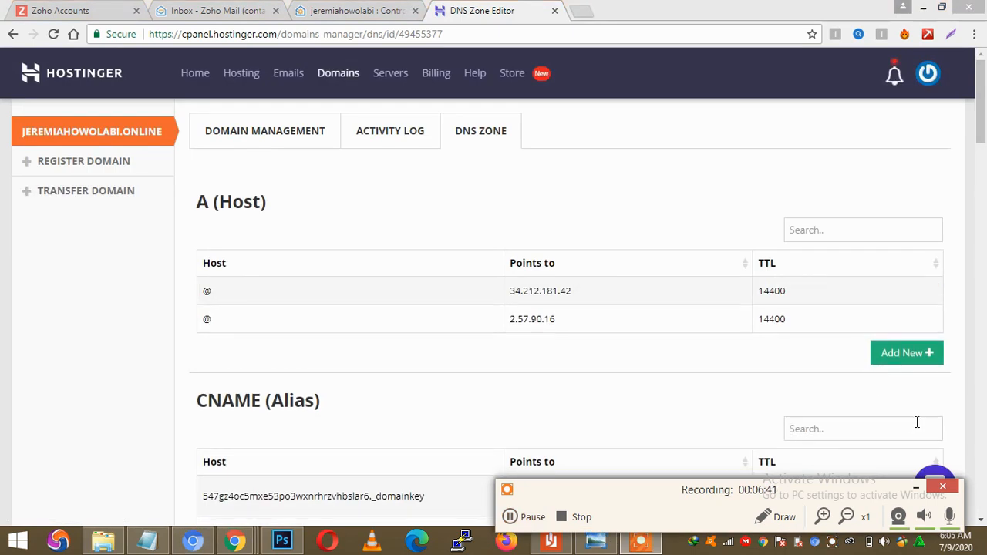
pyautogui.click(915, 488)
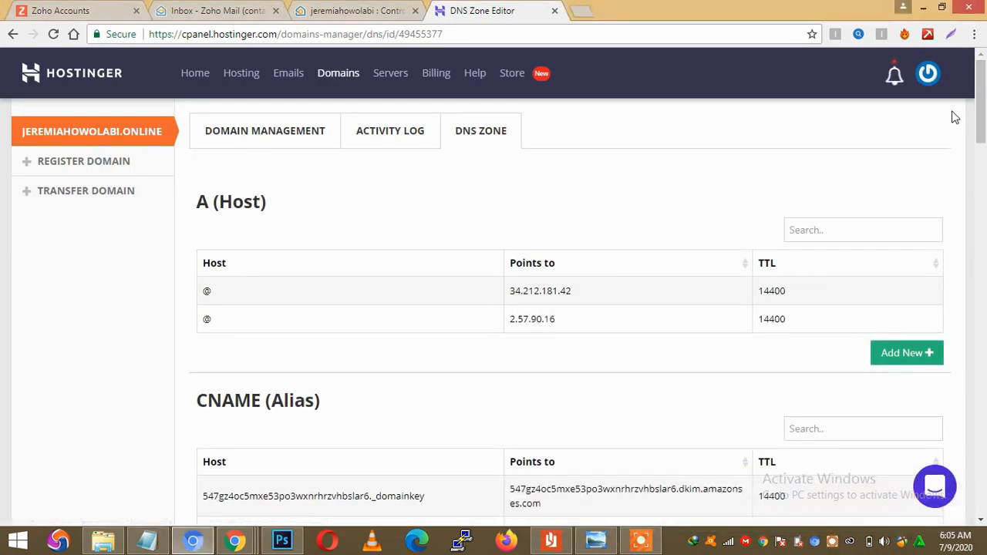
# Add a new TXT record to the DNS zone and paste the copied name ending in "_domainkey" as its host.
pyautogui.moveTo(983, 93); pyautogui.dragTo(983, 93)
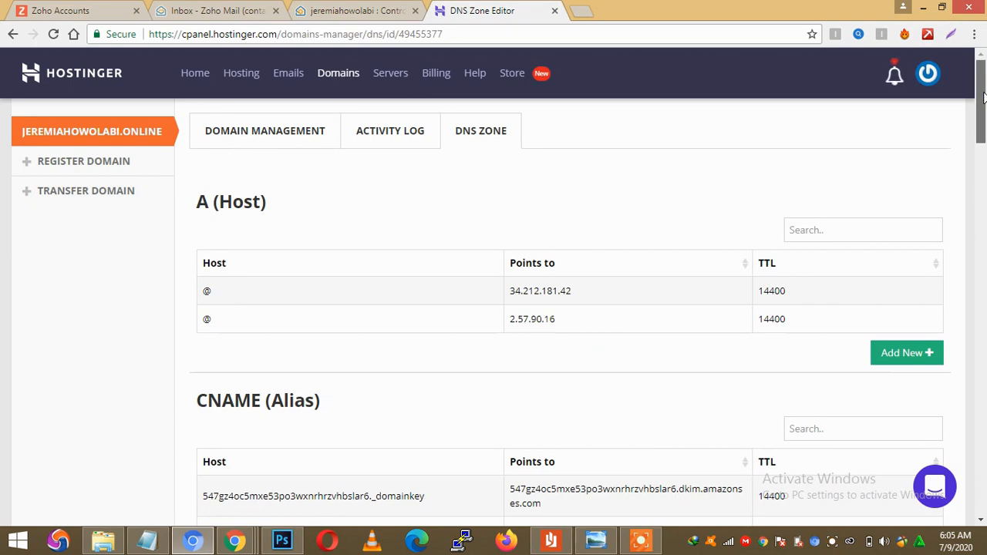
pyautogui.moveTo(984, 92); pyautogui.dragTo(985, 229)
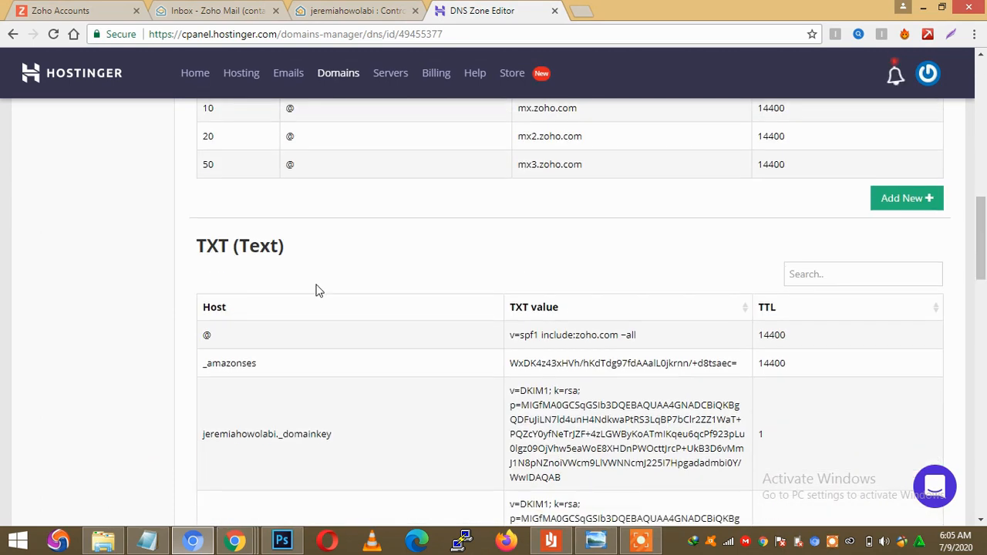
pyautogui.moveTo(295, 245); pyautogui.dragTo(207, 246)
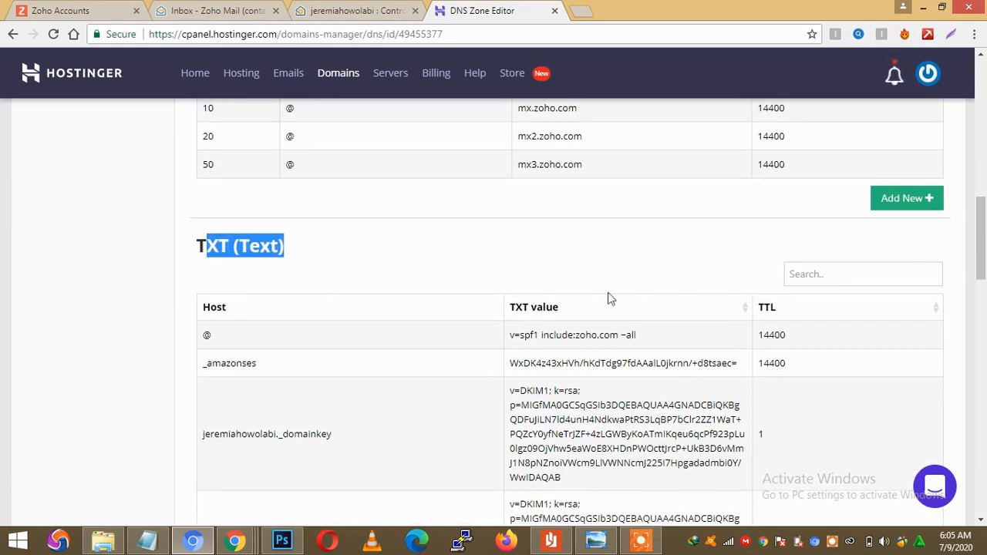
pyautogui.moveTo(974, 259); pyautogui.dragTo(983, 295)
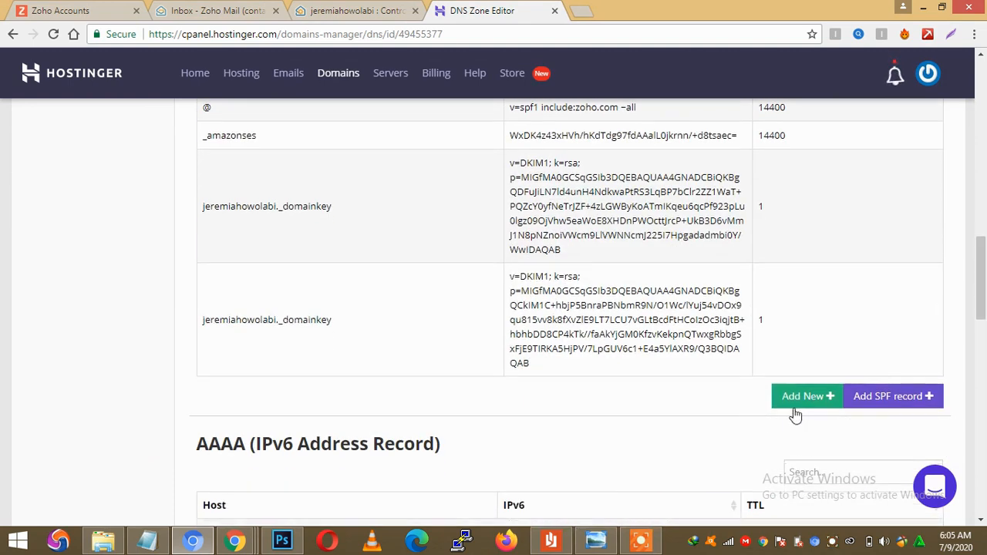
pyautogui.click(800, 403)
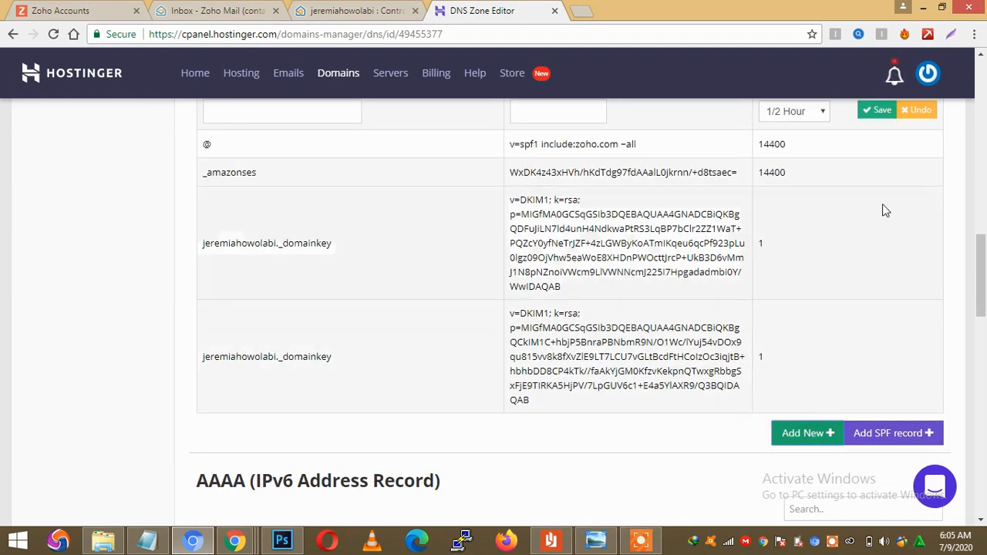
pyautogui.moveTo(983, 280); pyautogui.dragTo(982, 251)
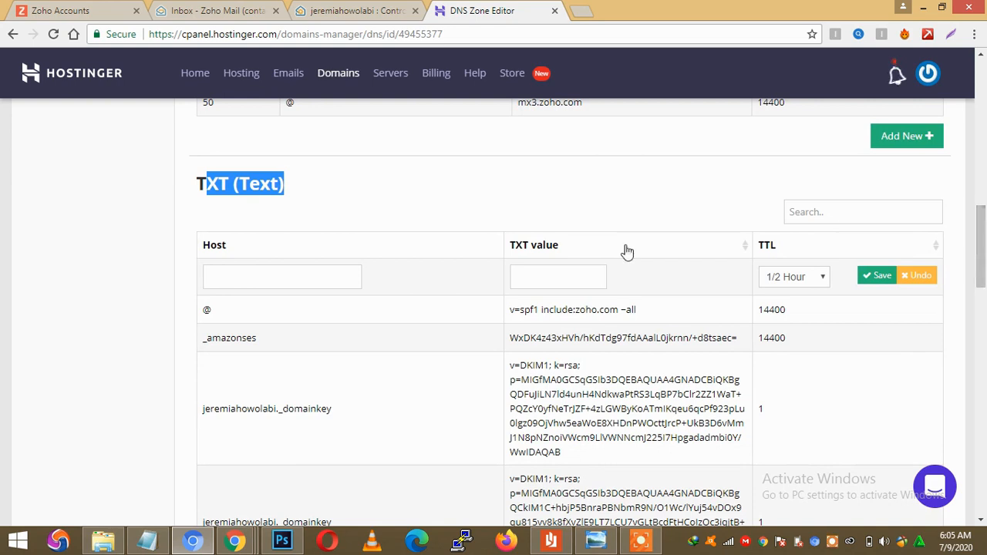
pyautogui.click(349, 278)
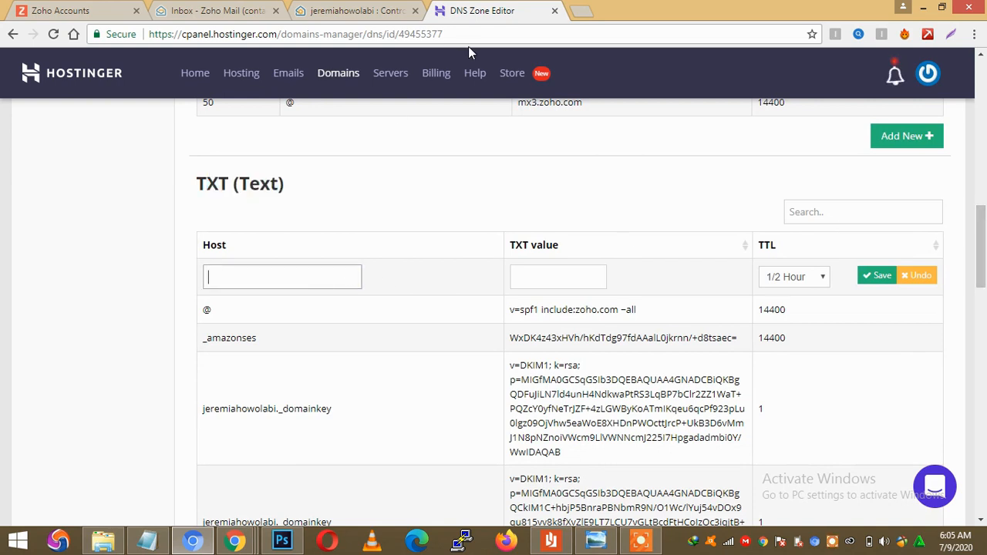
pyautogui.click(376, 8)
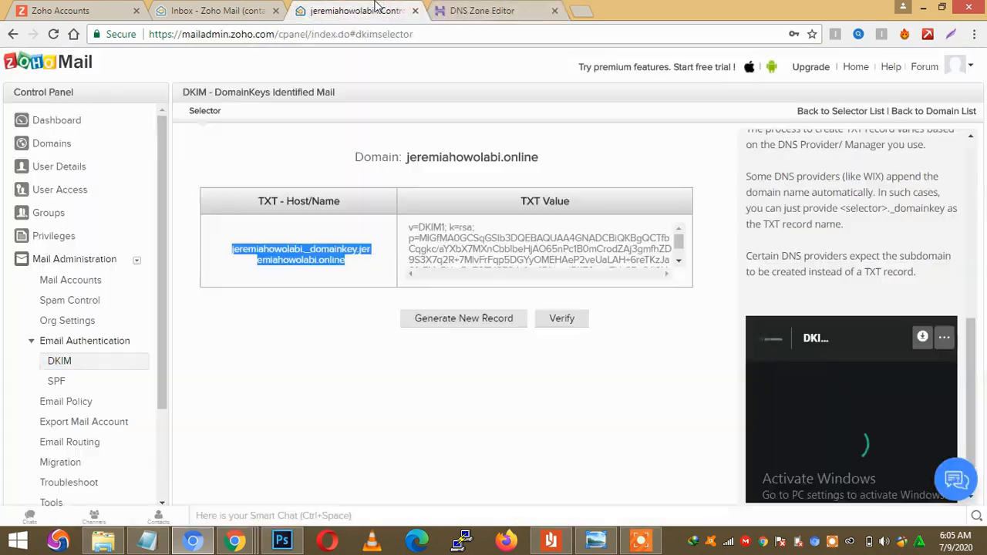
pyautogui.click(466, 10)
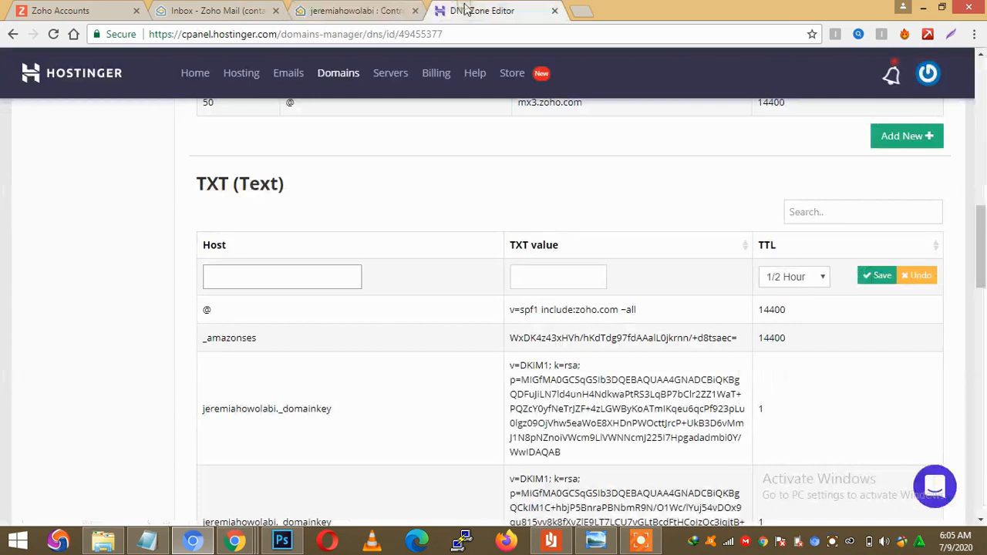
pyautogui.click(287, 277)
pyautogui.write('jeremiahowolabi._domainkey')
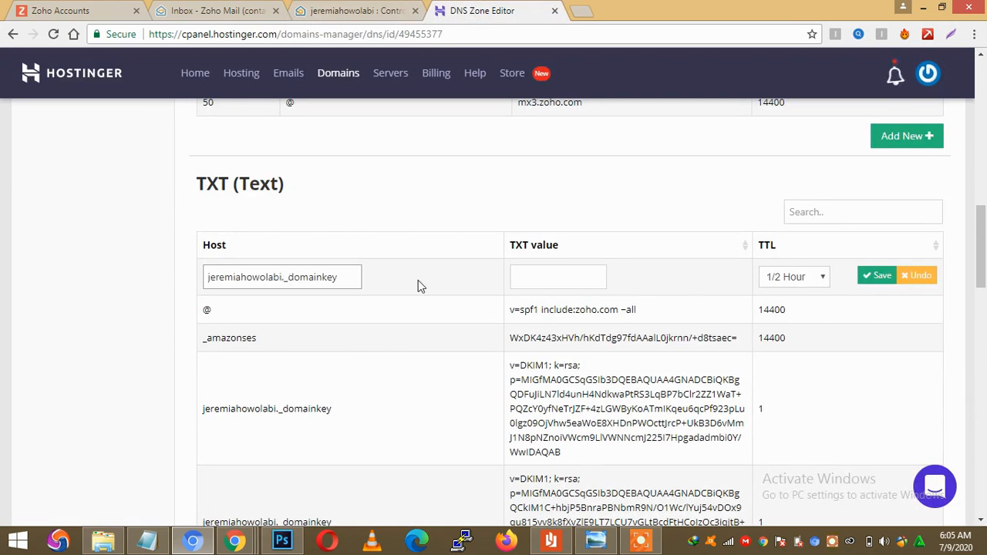
# Copy the complete DKIM TXT value from the Zoho Mail control panel into the new Hostinger record's TXT value and save the record.
pyautogui.click(525, 277)
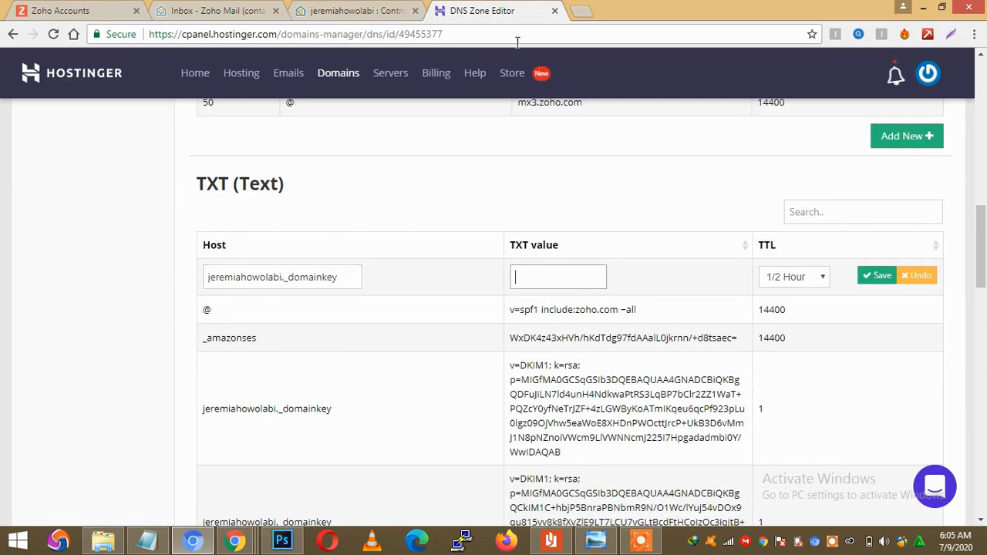
pyautogui.click(375, 12)
pyautogui.click(472, 244)
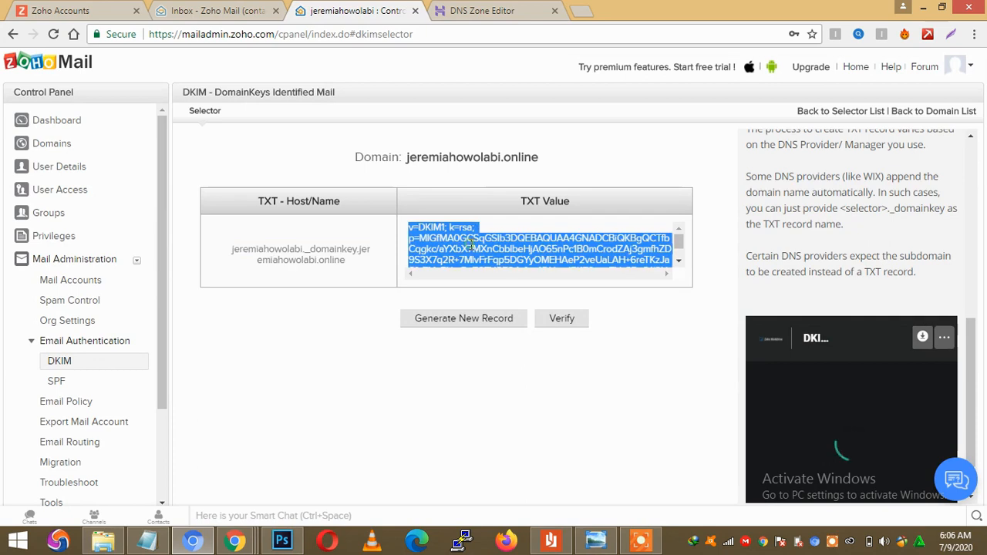
pyautogui.moveTo(679, 246); pyautogui.dragTo(677, 262)
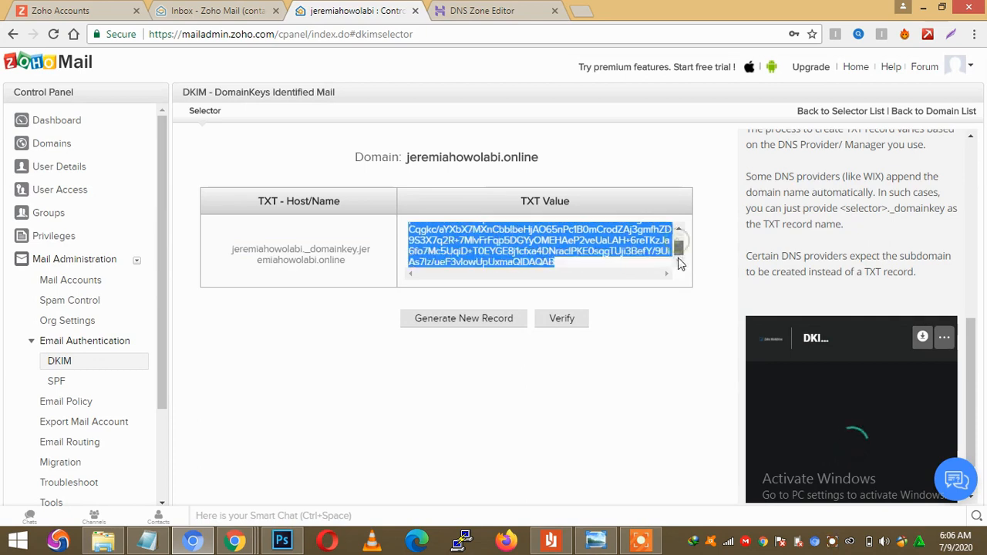
pyautogui.rightClick(632, 248)
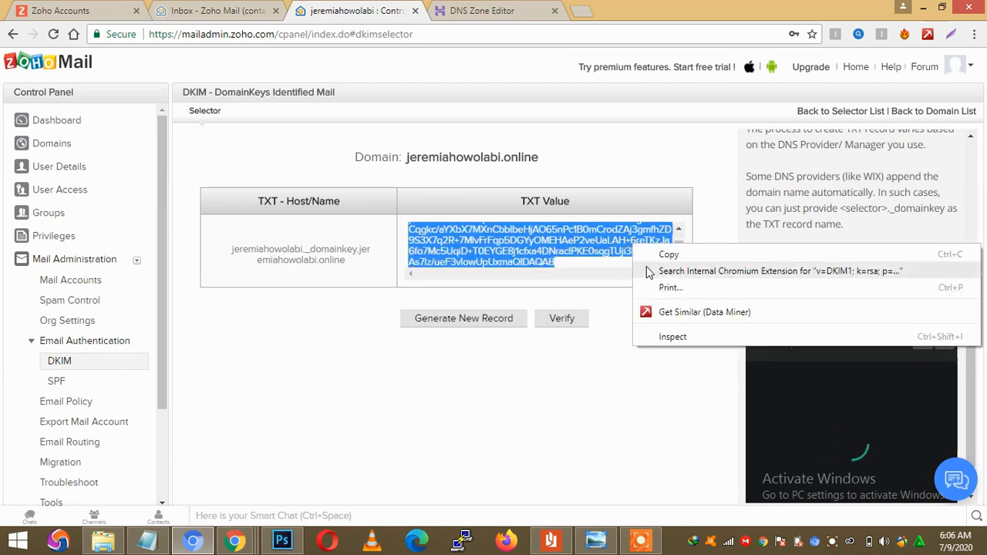
pyautogui.click(661, 254)
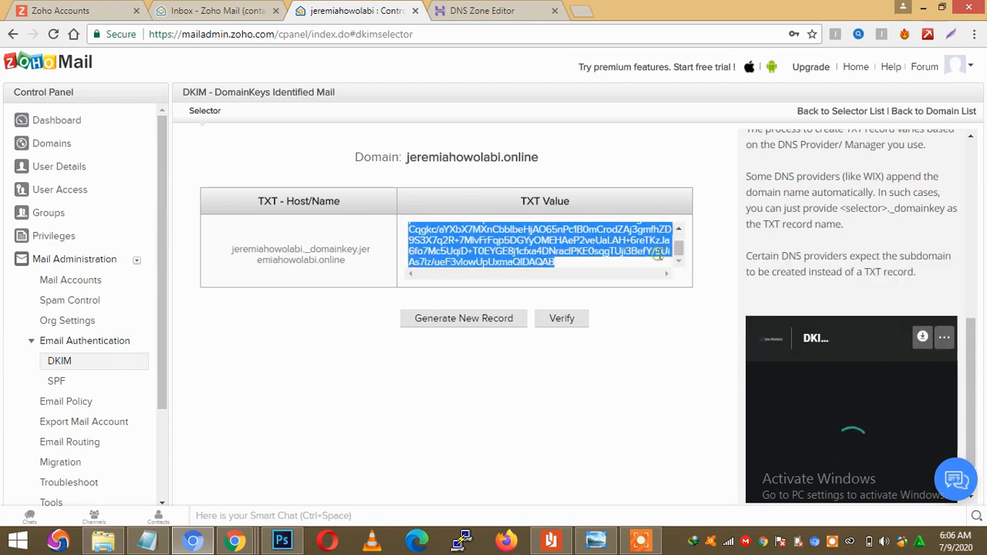
pyautogui.click(493, 10)
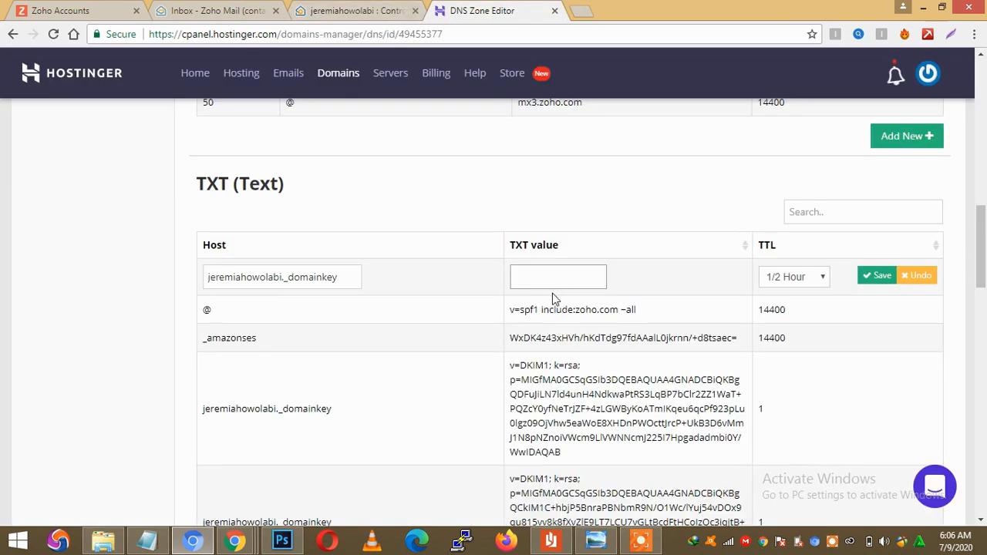
pyautogui.hotkey('ctrl', 'v')
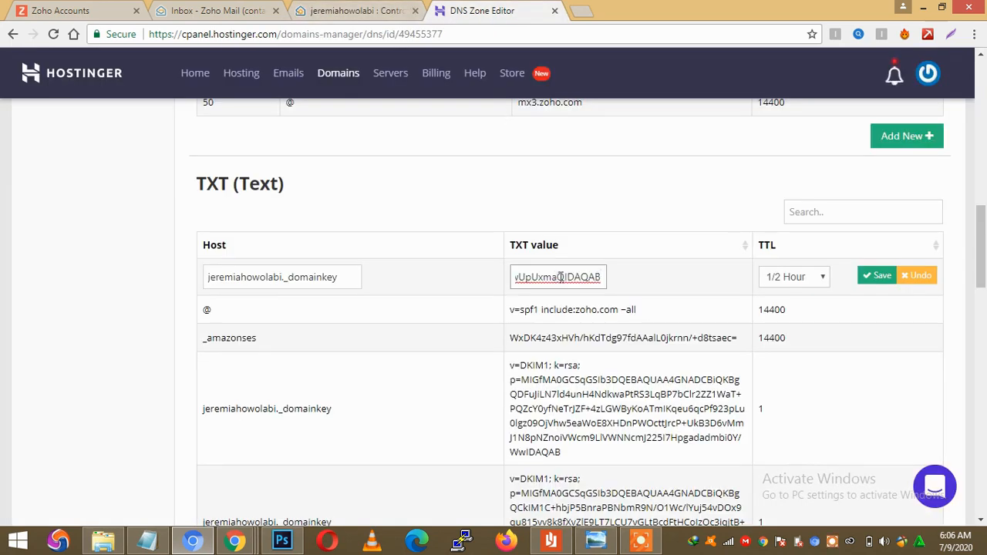
pyautogui.click(884, 279)
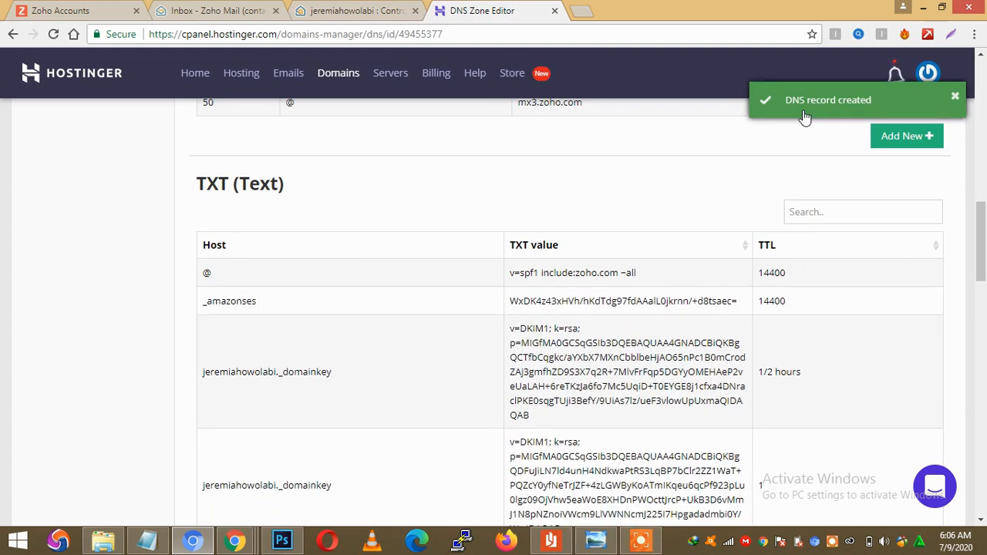
# Switch back to the Zoho Mail control panel and verify the domain's DKIM record.
pyautogui.click(378, 9)
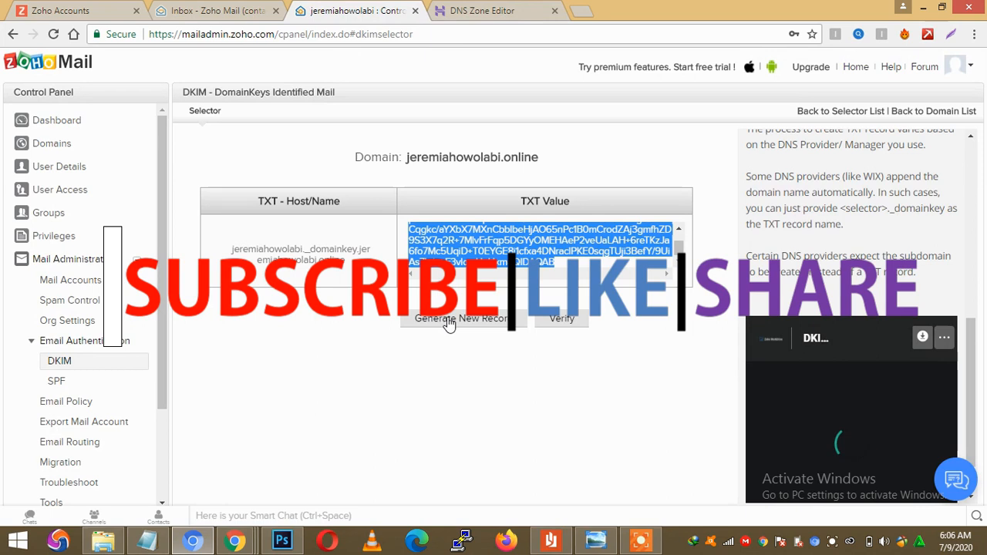
pyautogui.click(550, 323)
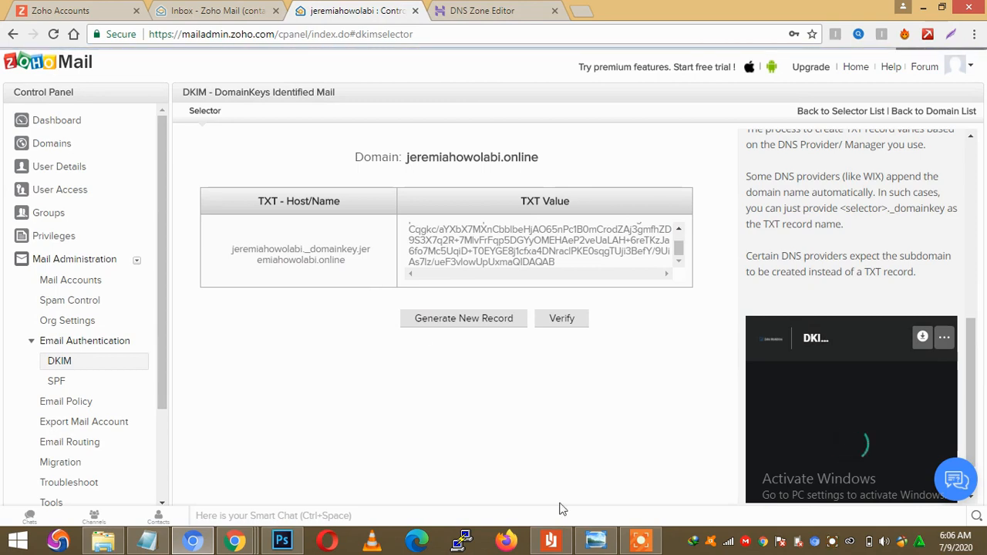
pyautogui.click(638, 543)
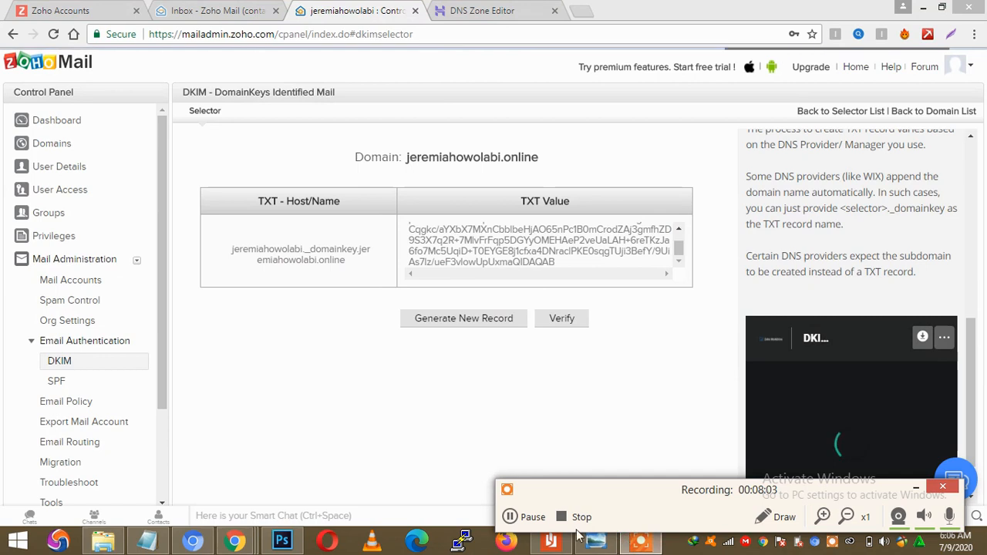
pyautogui.click(528, 517)
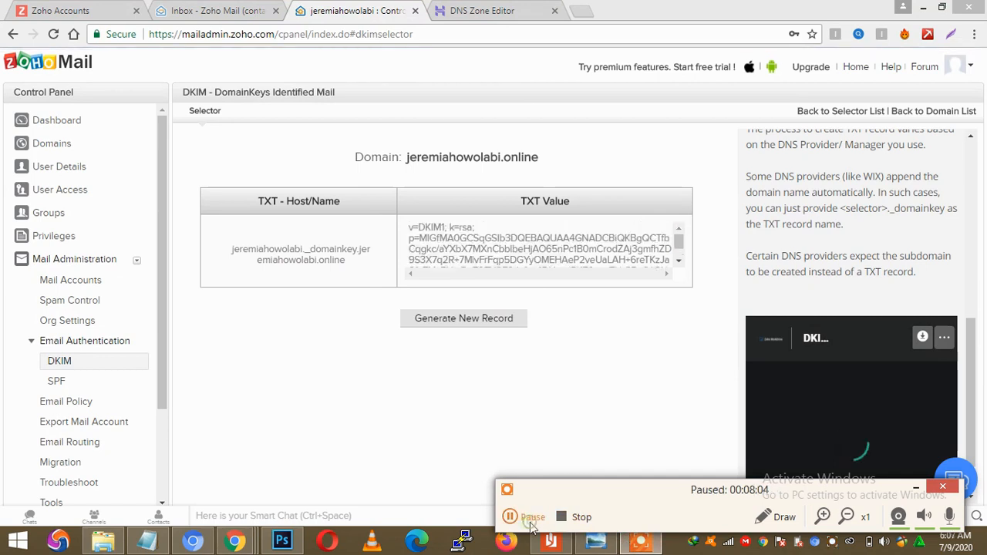
pyautogui.click(528, 517)
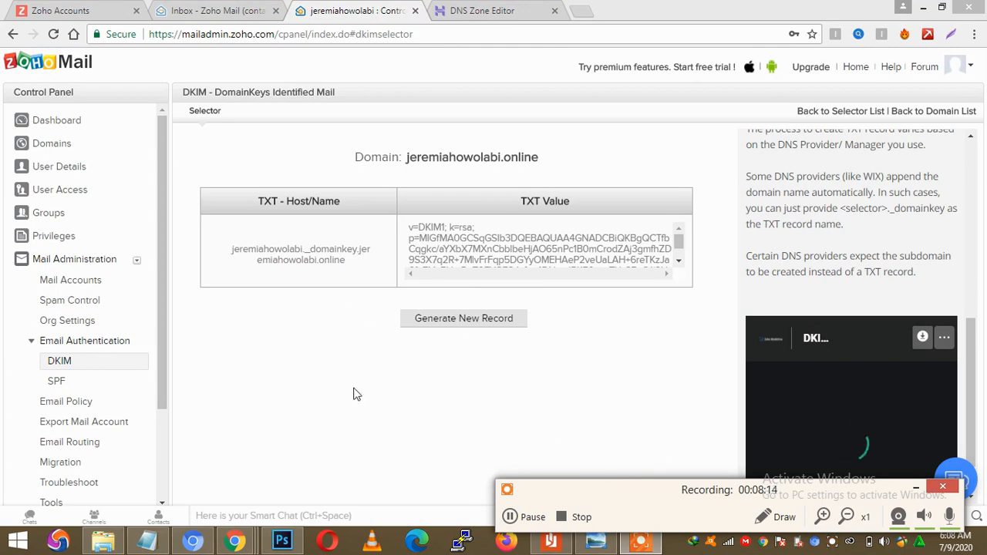
# Check the domain's DKIM status in the domain list, and reload the Zoho Mail inbox to check the DKIM notification.
pyautogui.click(63, 368)
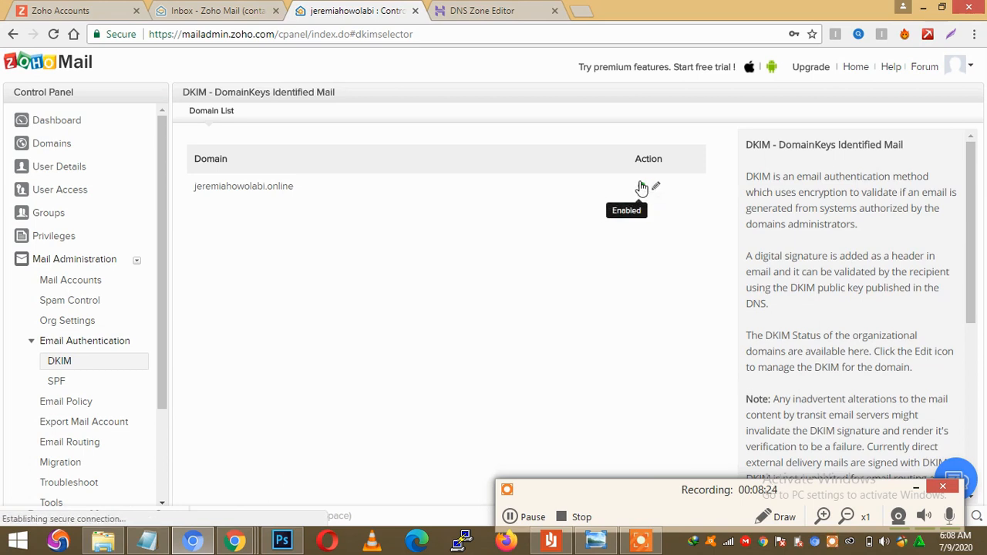
pyautogui.click(199, 8)
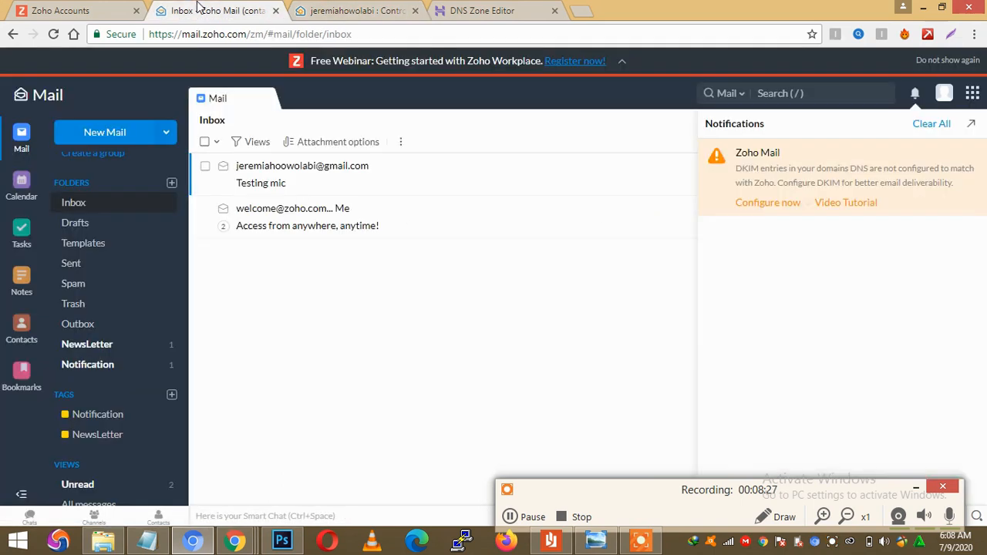
pyautogui.click(53, 34)
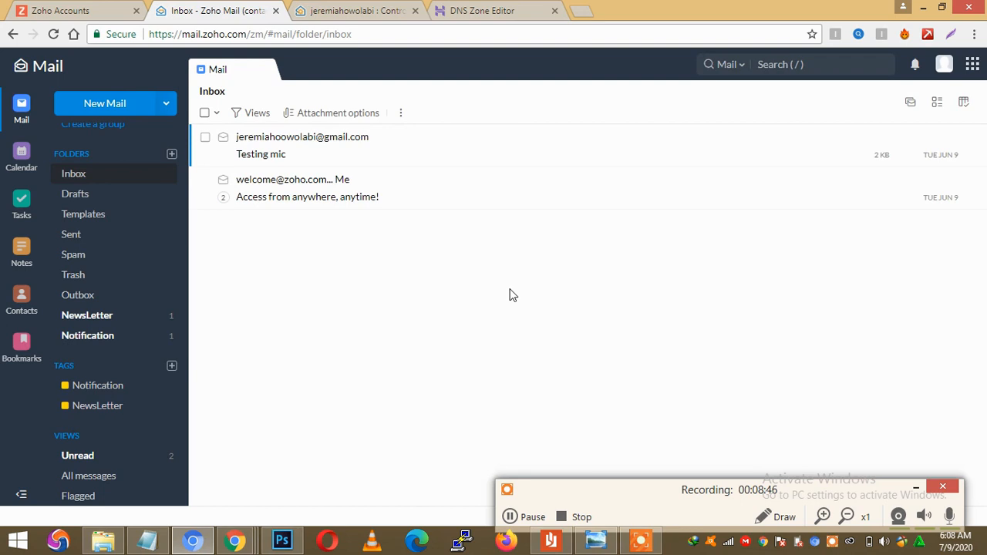
pyautogui.click(535, 524)
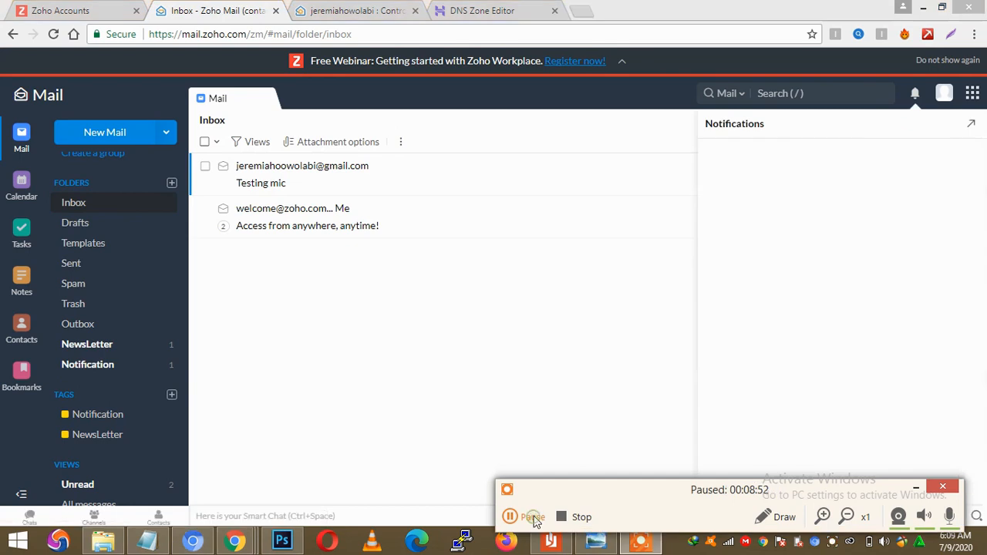
pyautogui.click(527, 517)
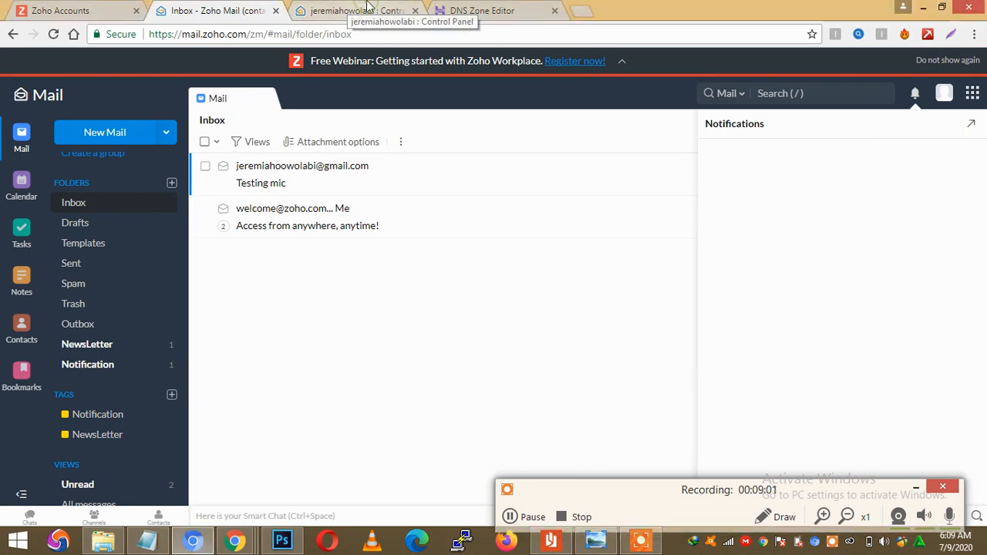
pyautogui.click(368, 9)
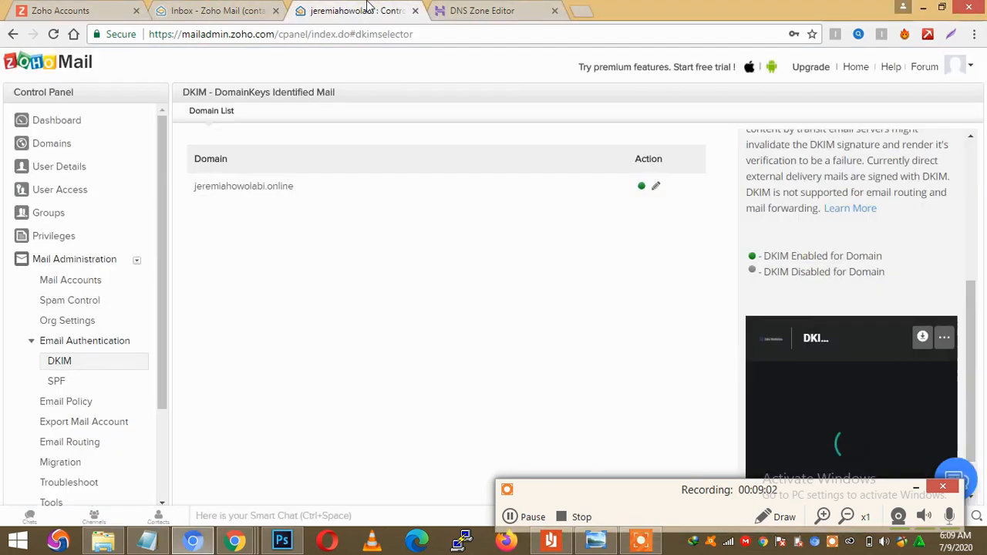
pyautogui.click(216, 8)
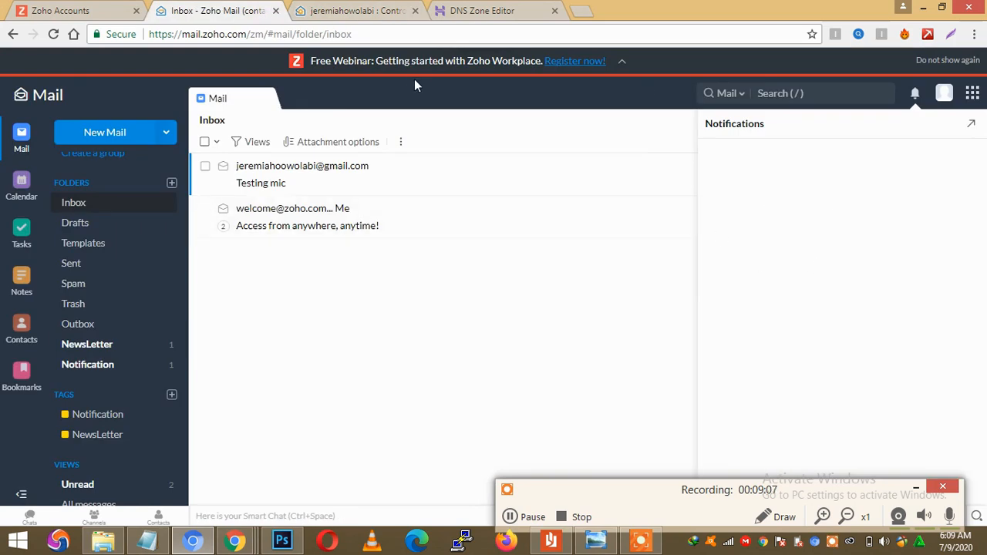
# Open the SPF settings in the Zoho Mail control panel and compare their TXT host and value with the "@" TXT record in Hostinger's DNS zone.
pyautogui.click(368, 9)
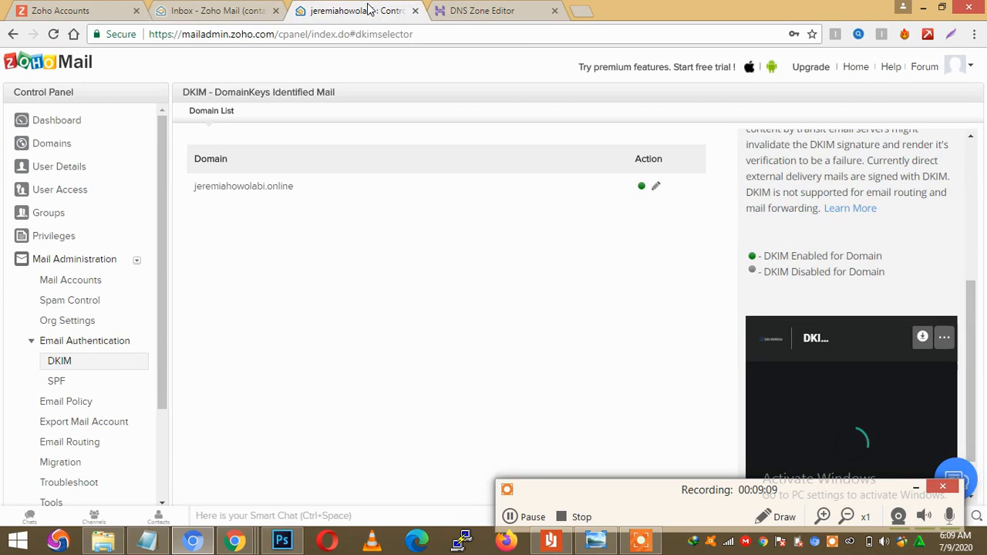
pyautogui.click(57, 382)
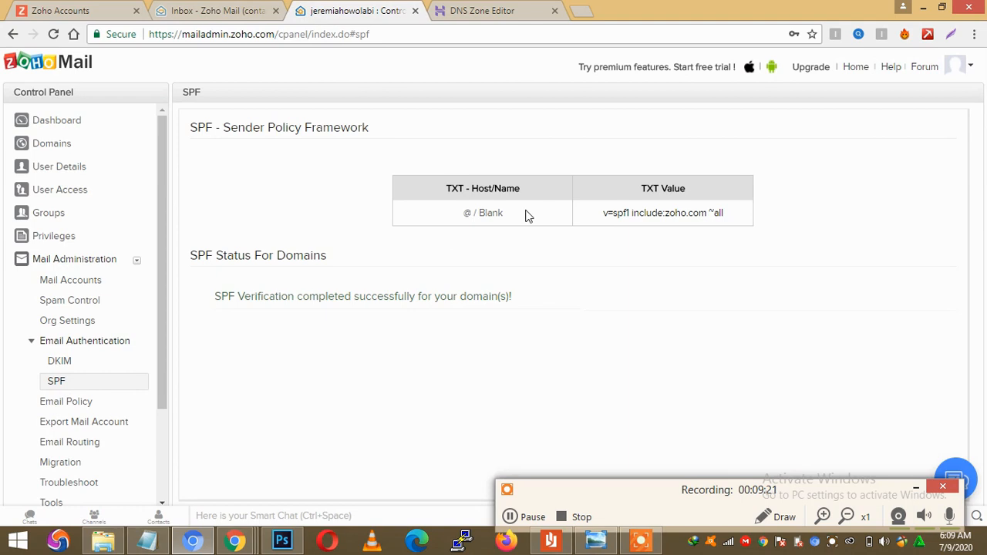
pyautogui.moveTo(518, 214); pyautogui.dragTo(449, 215)
pyautogui.click(470, 9)
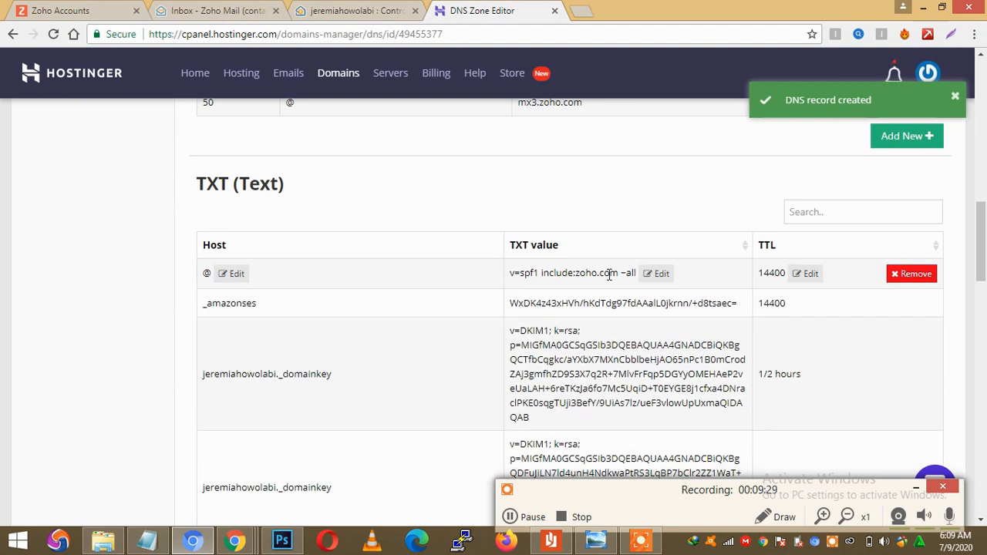
# Switch back to the Zoho Mail control panel and check the SPF verification status for the domain.
pyautogui.click(373, 10)
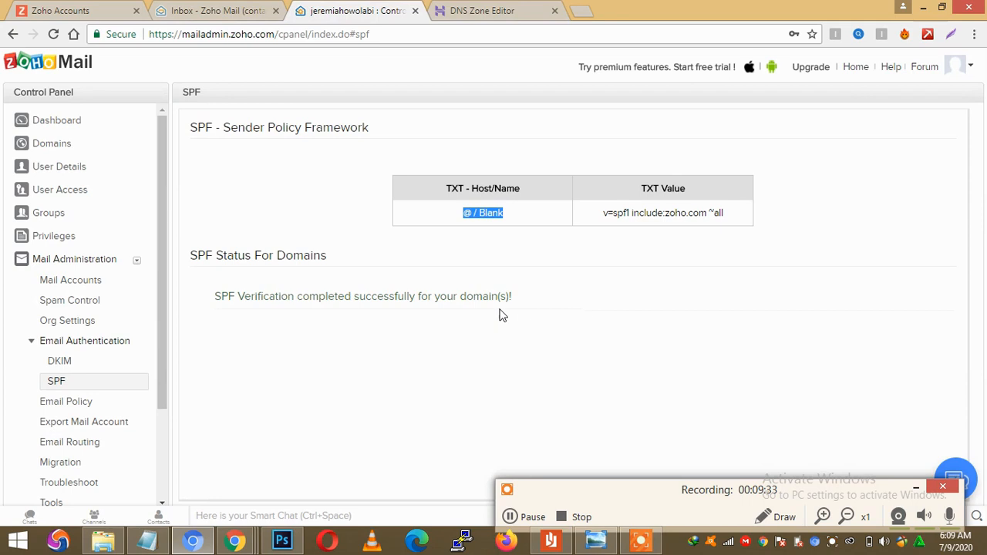
pyautogui.click(474, 274)
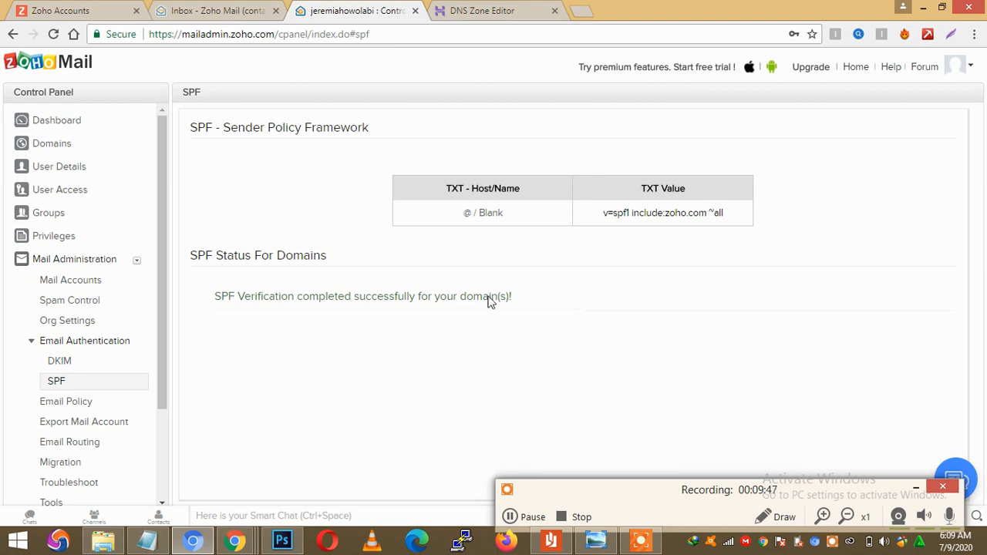
pyautogui.click(551, 298)
pyautogui.moveTo(413, 293); pyautogui.dragTo(194, 298)
pyautogui.click(258, 297)
pyautogui.moveTo(216, 300); pyautogui.dragTo(307, 290)
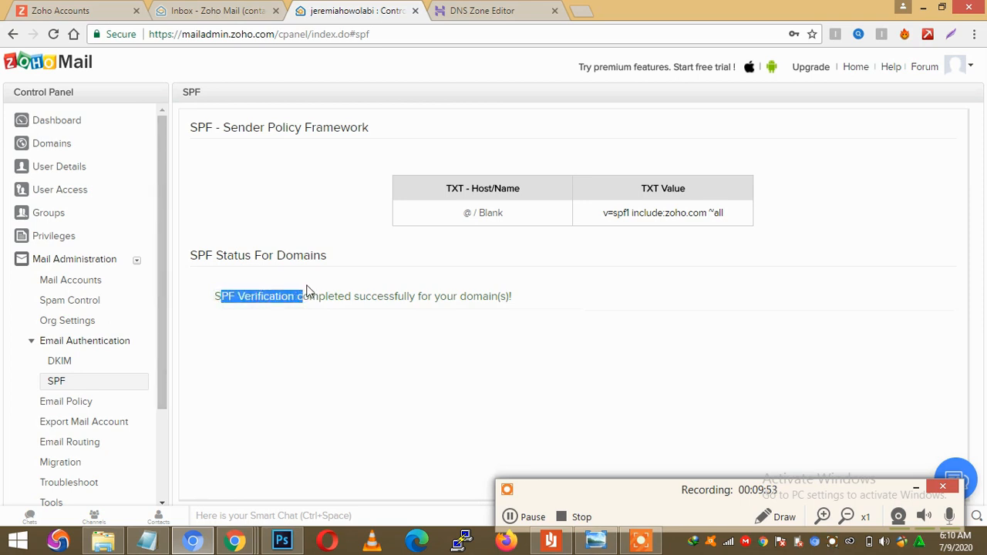
pyautogui.click(372, 294)
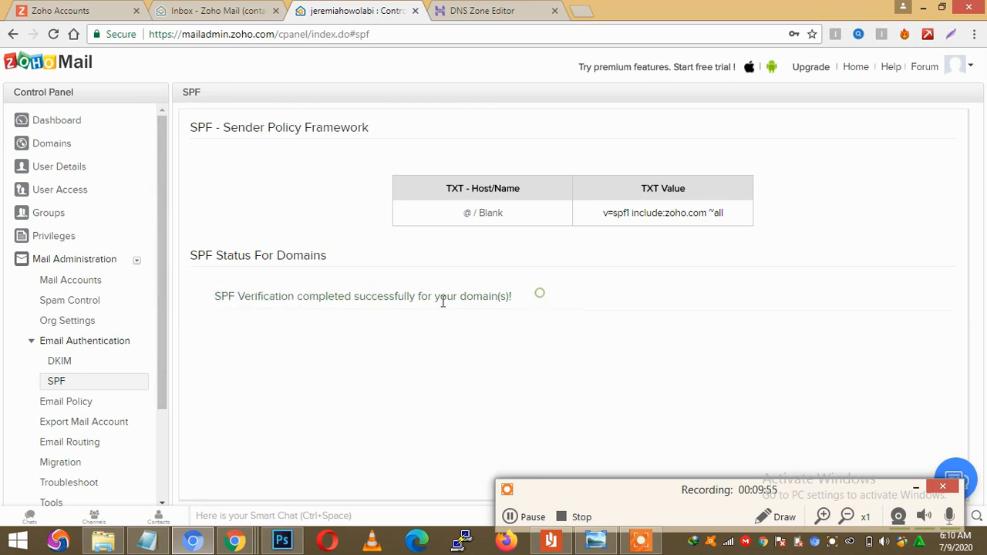
pyautogui.moveTo(540, 293); pyautogui.dragTo(309, 295)
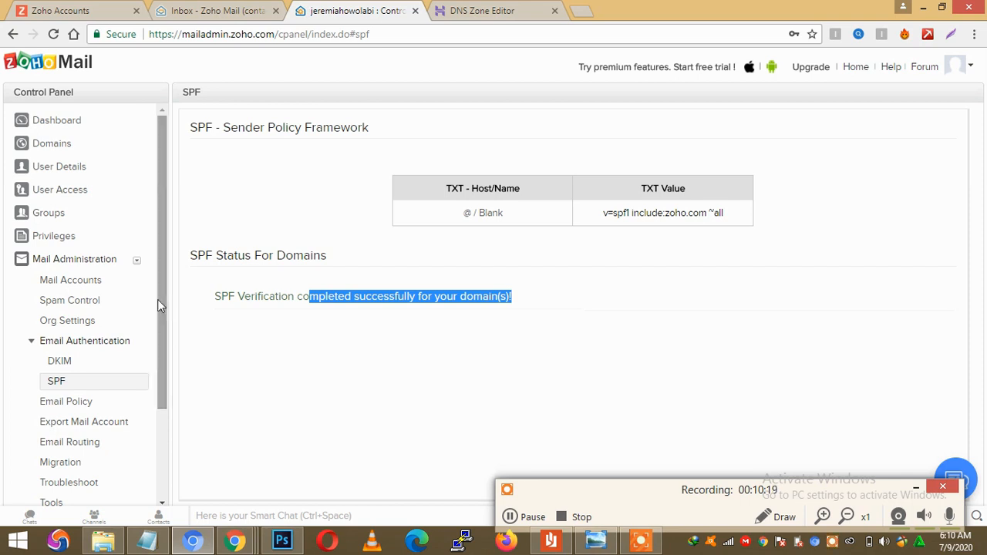
# Start adding a new user in User Details and enter "Apply A" as the first name.
pyautogui.click(88, 167)
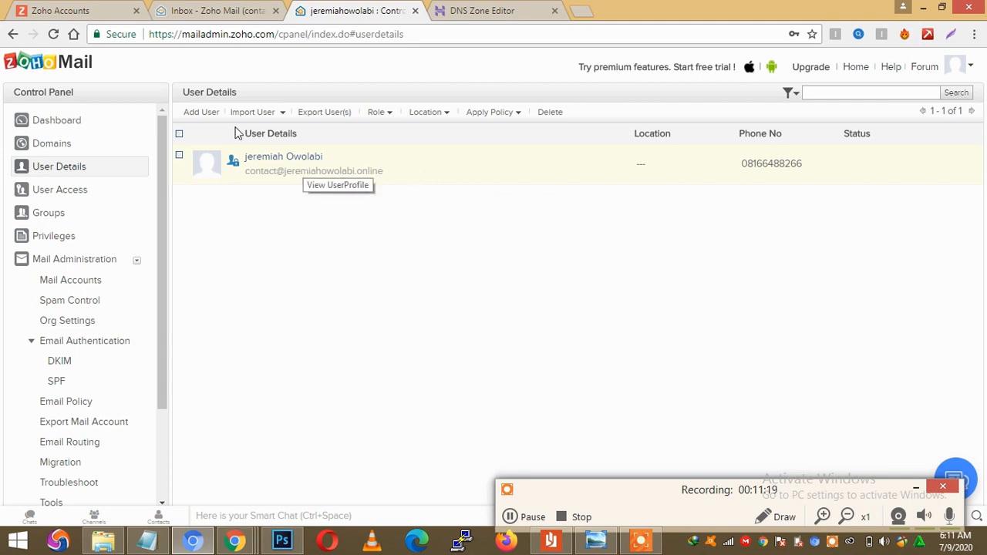
pyautogui.click(208, 115)
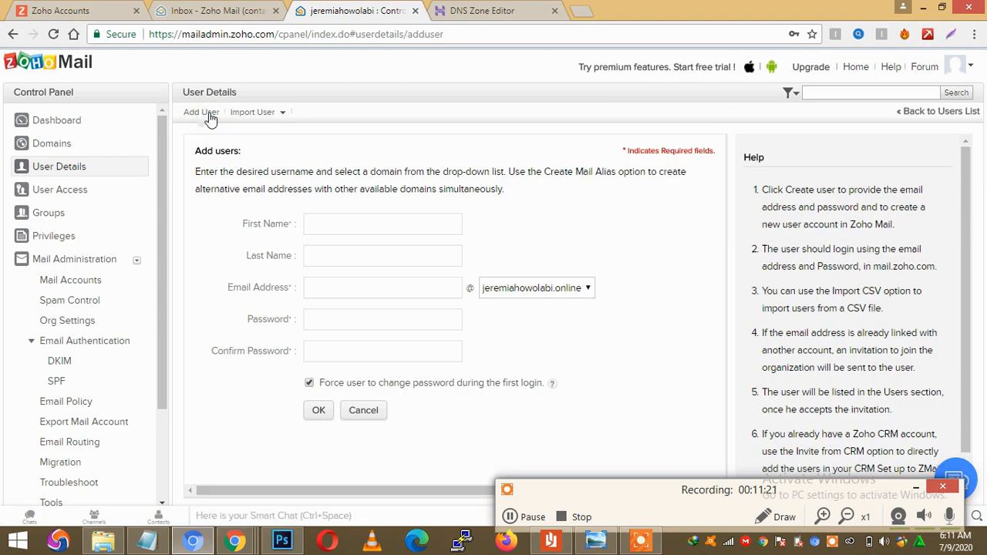
pyautogui.click(324, 225)
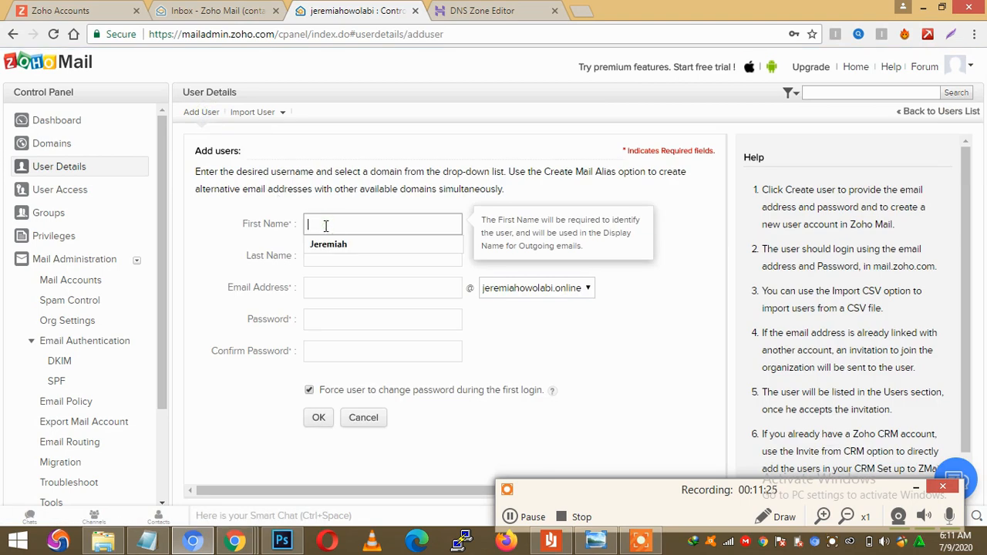
pyautogui.write('A')
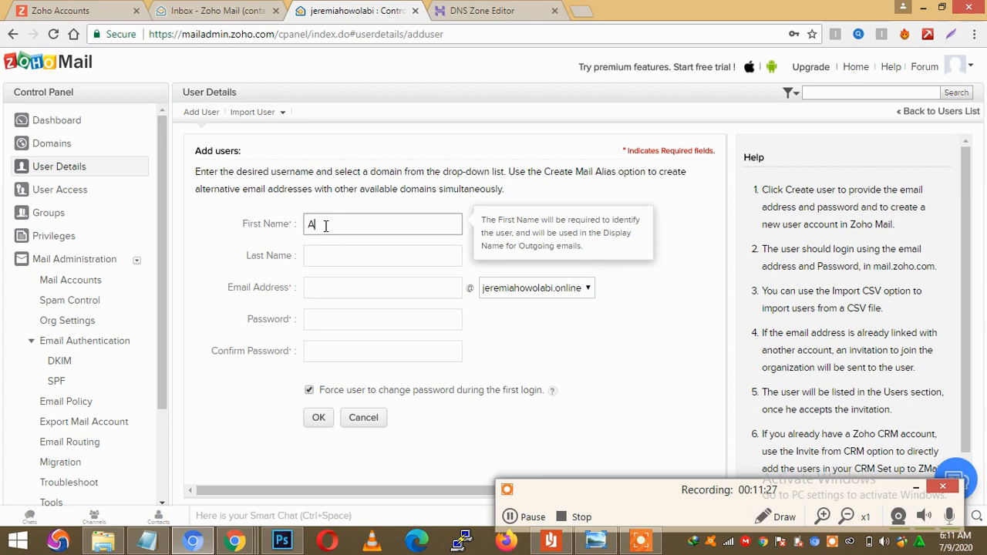
pyautogui.write('ppl')
pyautogui.press('BackSpace')
pyautogui.press('BackSpace')
pyautogui.press('BackSpace')
pyautogui.write('ly At')
pyautogui.press('BackSpace')
pyautogui.press('Tab')
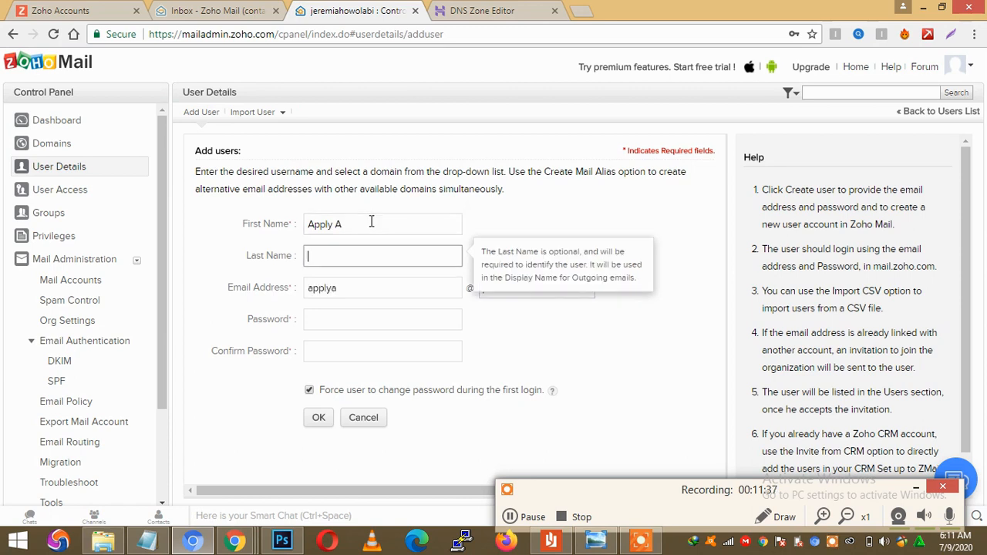
# Correct the new user's first name to "Apply" and enter "At" as the last name.
pyautogui.click(371, 222)
pyautogui.press('BackSpace')
pyautogui.press('BackSpace')
pyautogui.press('Tab')
pyautogui.write('At')
pyautogui.click(357, 289)
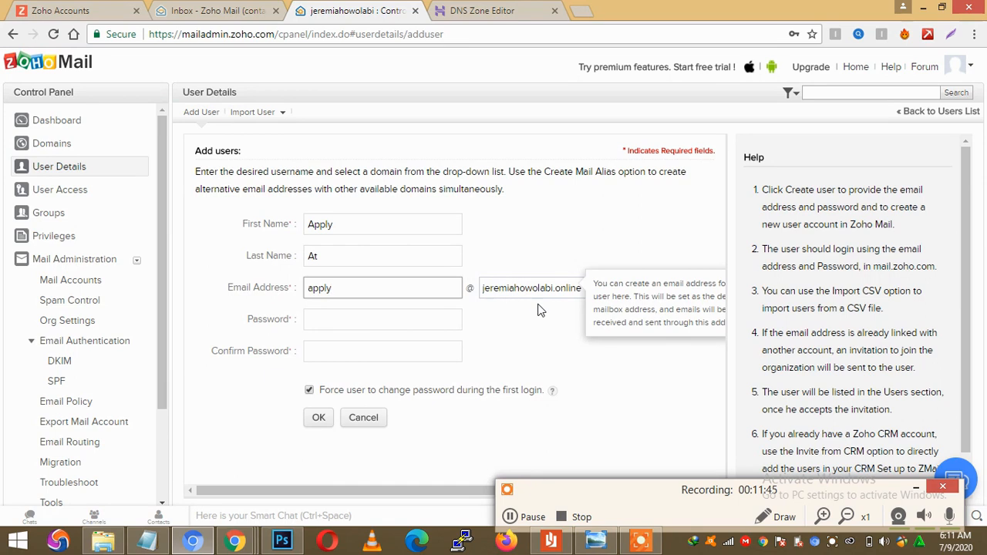
# Enter and confirm the new user's password, and create the user without forcing a password change during the first login.
pyautogui.click(398, 323)
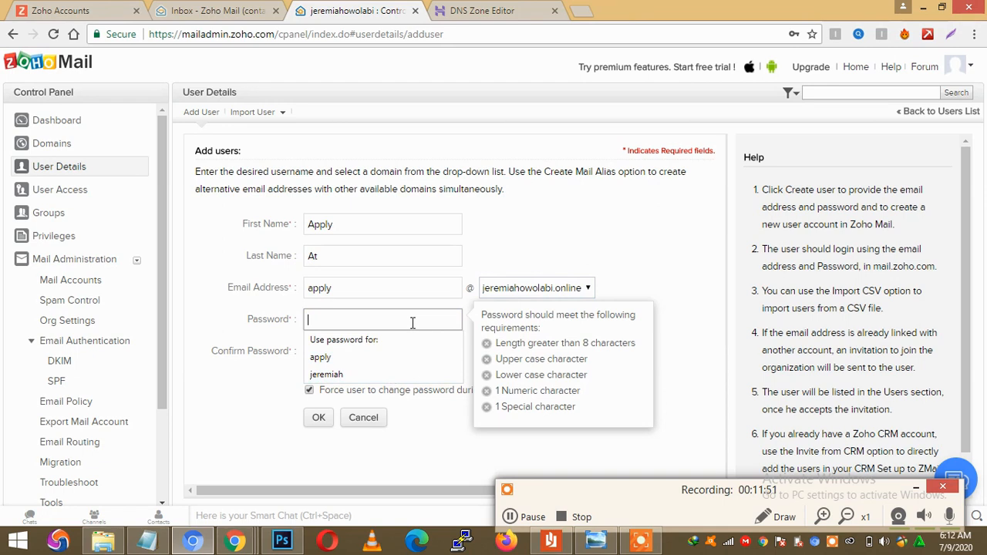
pyautogui.click(390, 378)
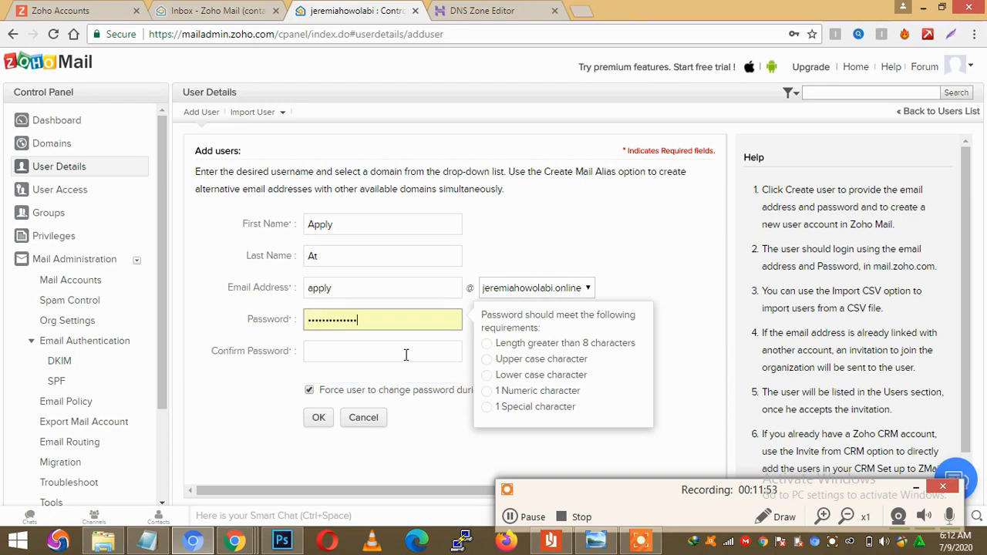
pyautogui.click(398, 354)
pyautogui.write('•')
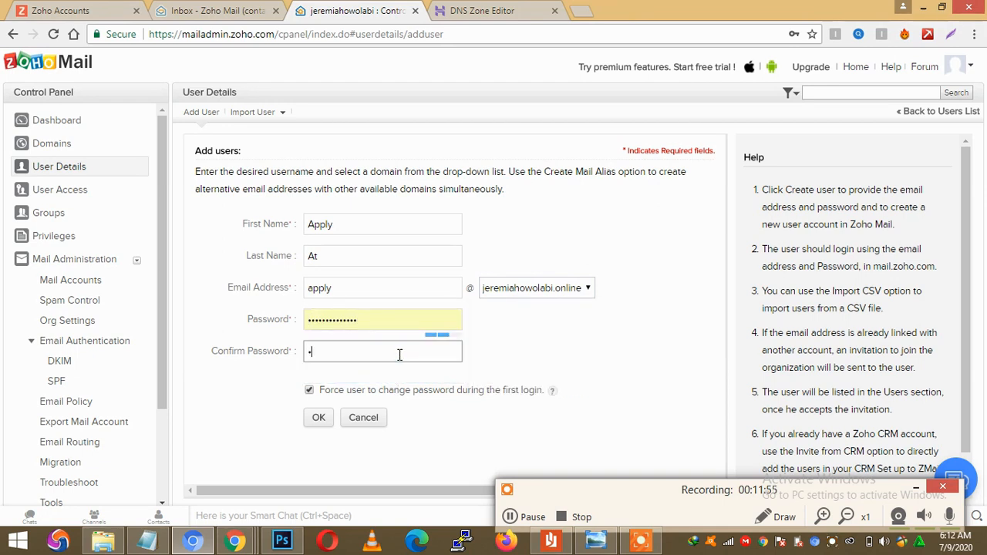
pyautogui.write('•••••••••••')
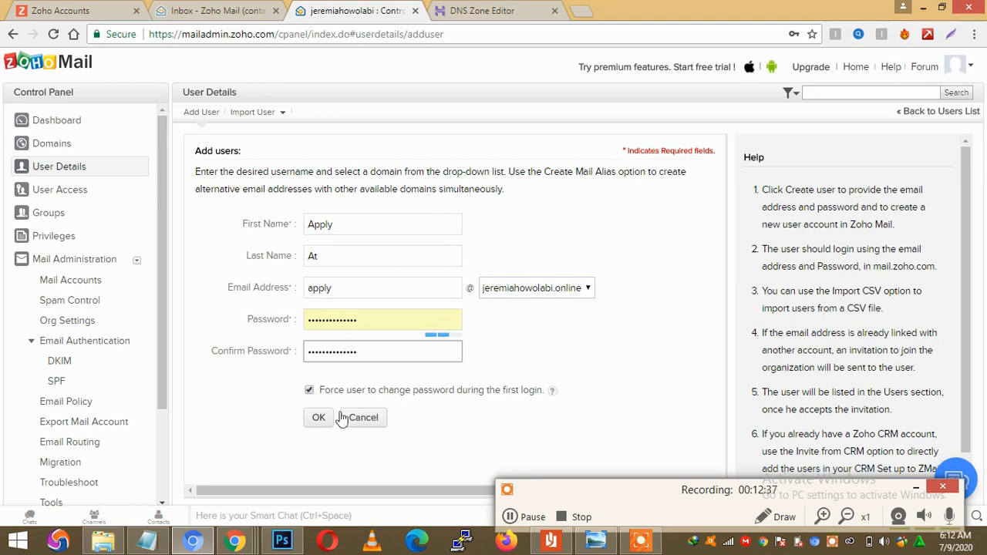
pyautogui.click(309, 391)
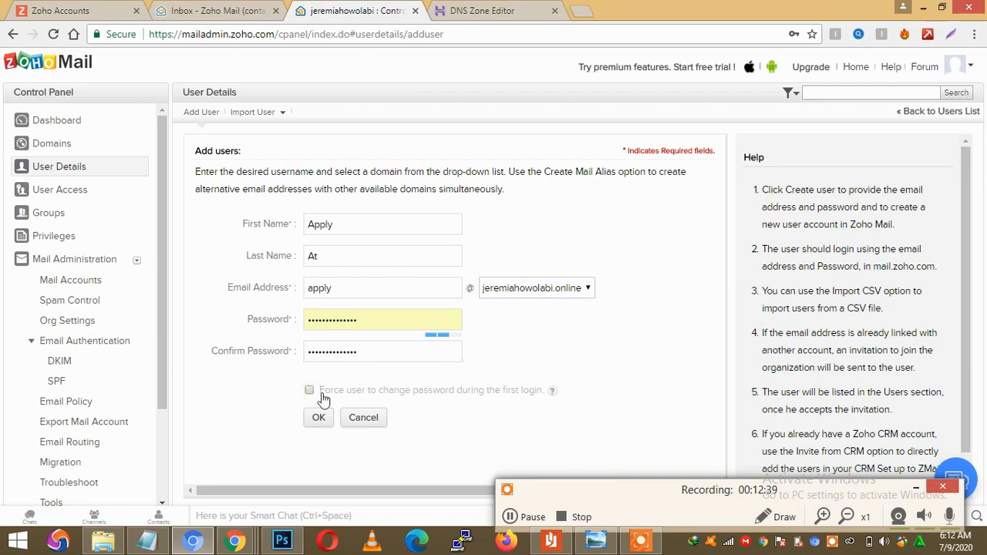
pyautogui.click(318, 418)
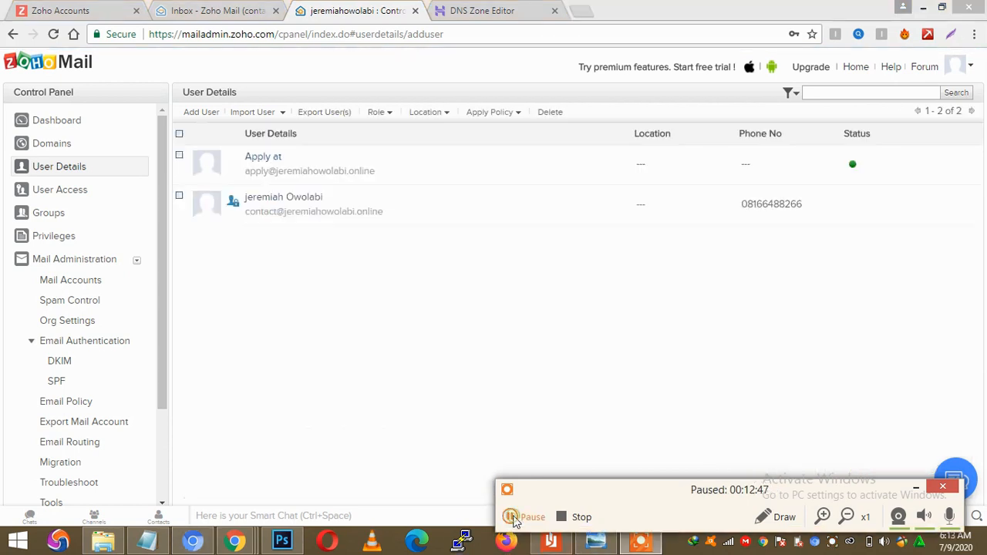
# Open the newly added user's profile from the user list.
pyautogui.moveTo(242, 177)
pyautogui.mouseDown()
pyautogui.moveTo(331, 181)
pyautogui.moveTo(255, 172)
pyautogui.mouseUp()
pyautogui.click(372, 180)
pyautogui.click(245, 172)
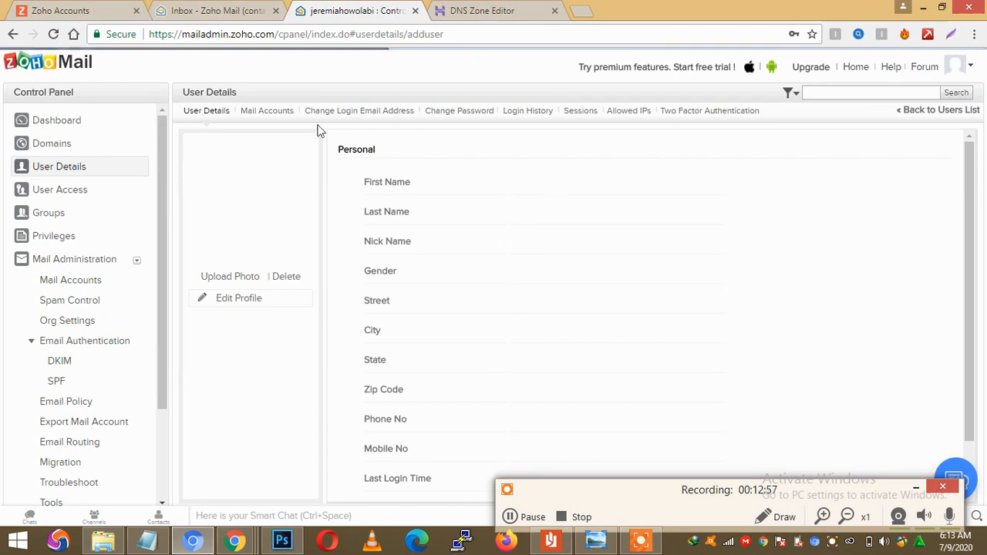
# Open an incognito window and go to zoho.com to reach the Zoho sign-in page.
pyautogui.click(974, 34)
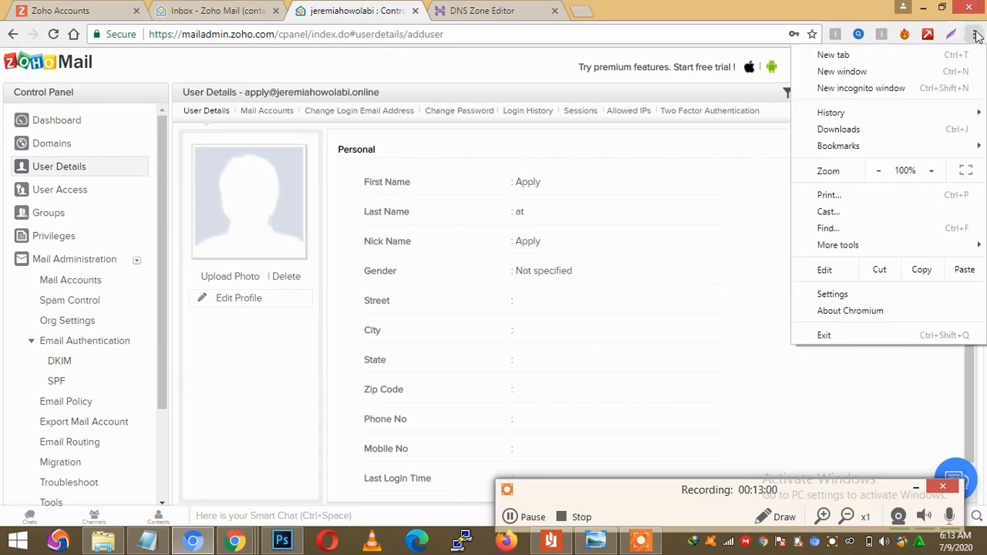
pyautogui.click(872, 90)
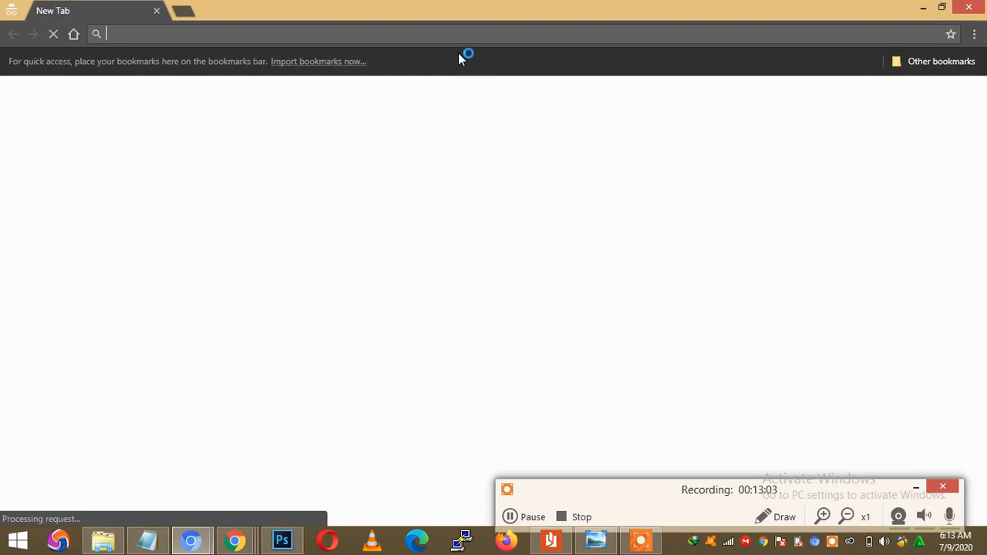
pyautogui.write('zoho.com')
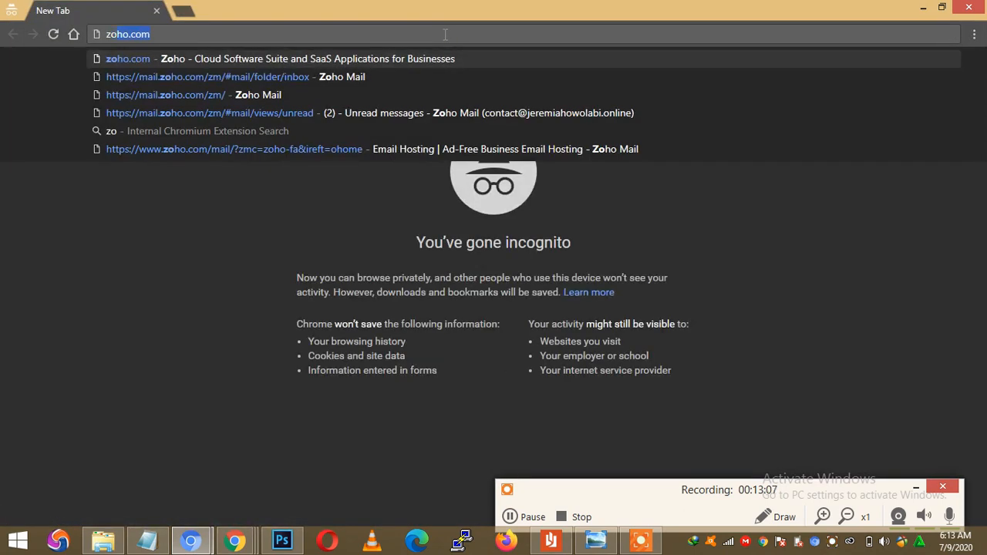
pyautogui.press('Return')
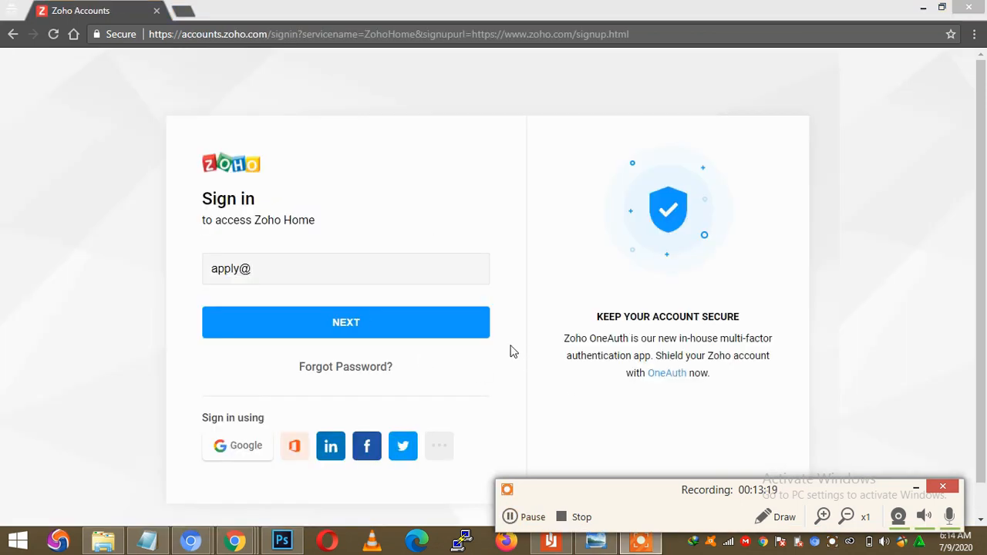
# Complete the new user's e-mail address in the Zoho sign-in form and continue to the password page.
pyautogui.click(443, 274)
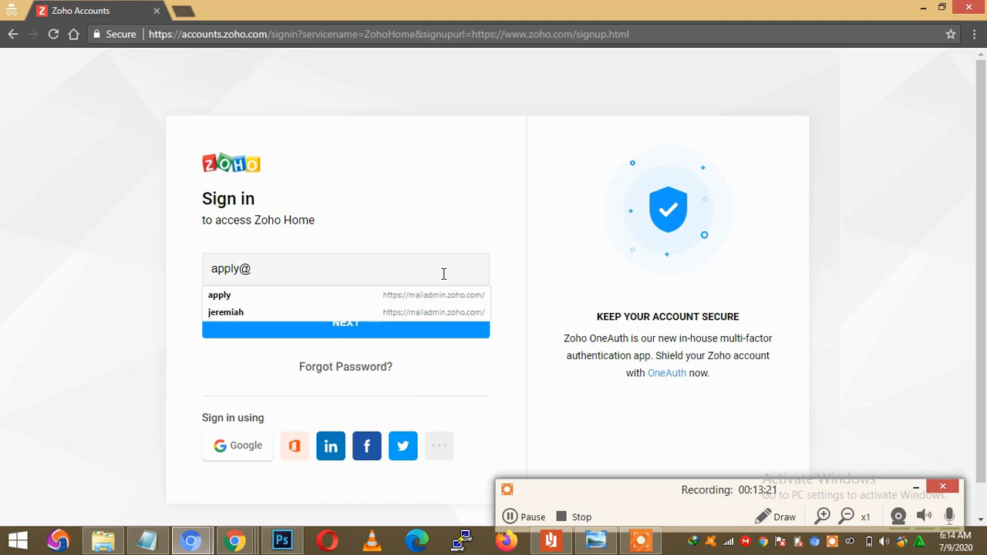
pyautogui.write('jere')
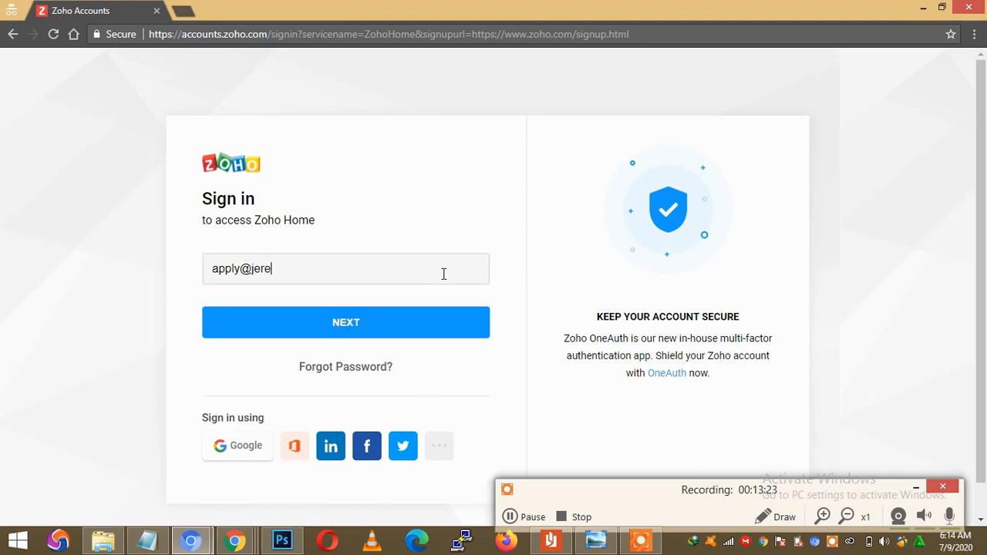
pyautogui.write('miahowolabb')
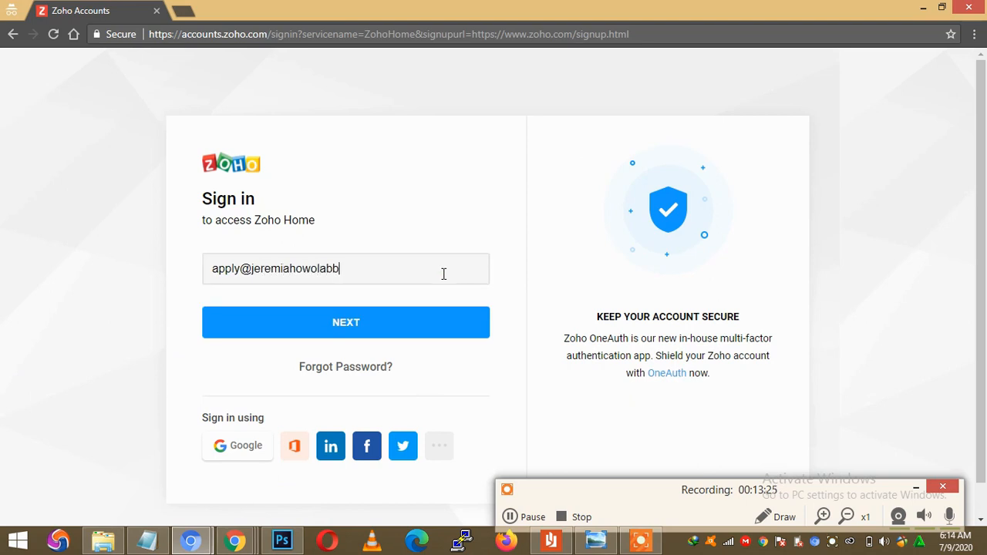
pyautogui.write('i.co')
pyautogui.press('BackSpace')
pyautogui.press('BackSpace')
pyautogui.press('BackSpace')
pyautogui.press('BackSpace')
pyautogui.write('.onli')
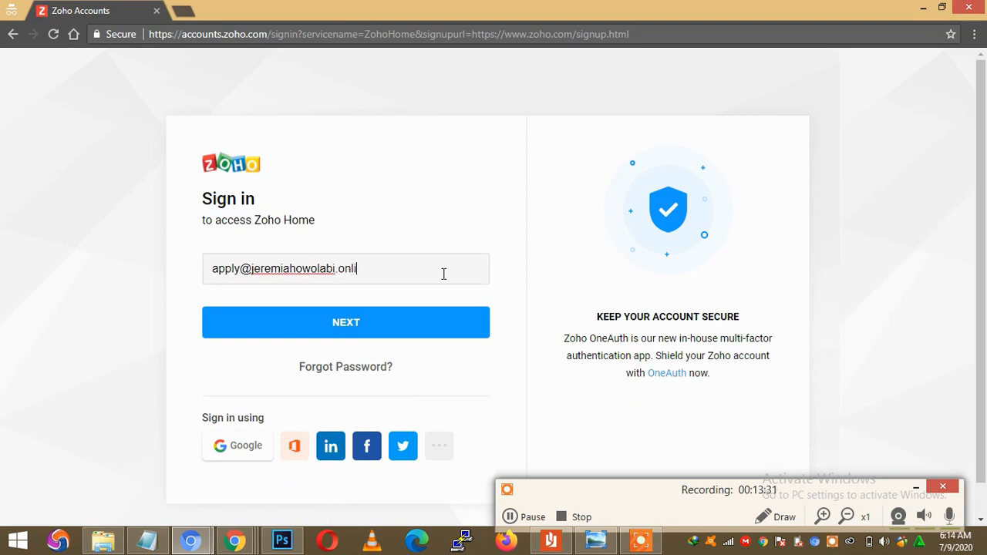
pyautogui.write('ne')
pyautogui.click(298, 327)
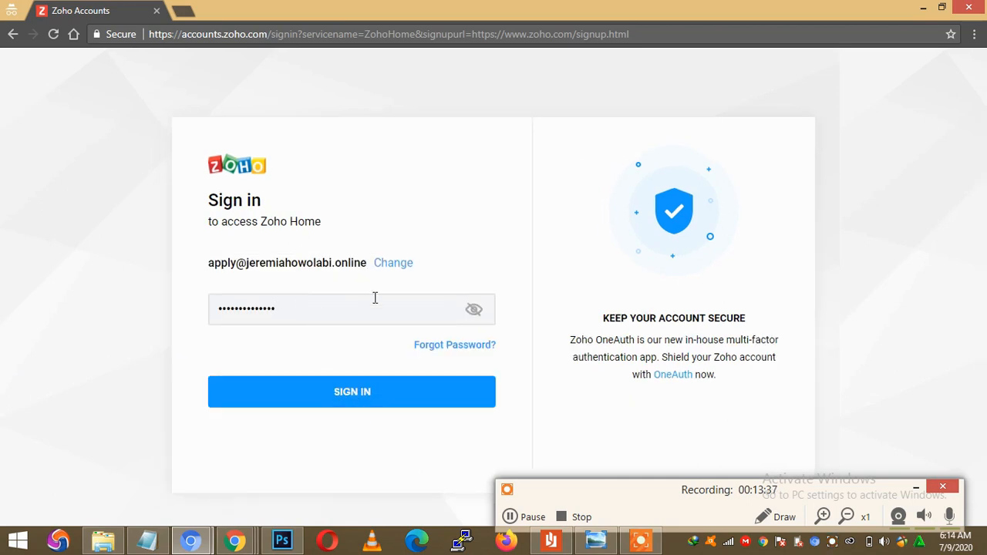
# Sign in to the new user's Zoho account with the filled-in password.
pyautogui.moveTo(369, 263); pyautogui.dragTo(334, 263)
pyautogui.click(348, 260)
pyautogui.click(386, 390)
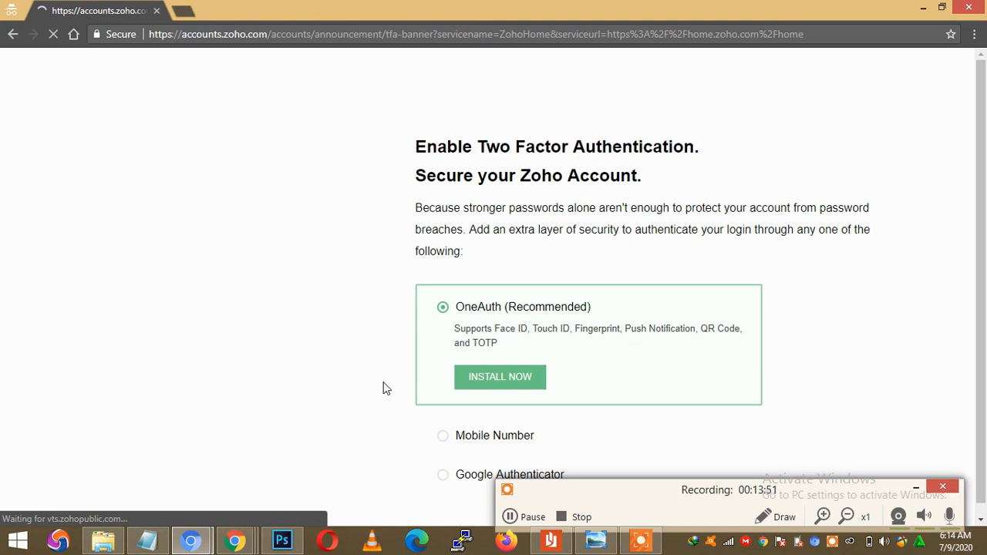
# Postpone the two-factor authentication setup and open Mail from the Zoho Home product list.
pyautogui.click(914, 489)
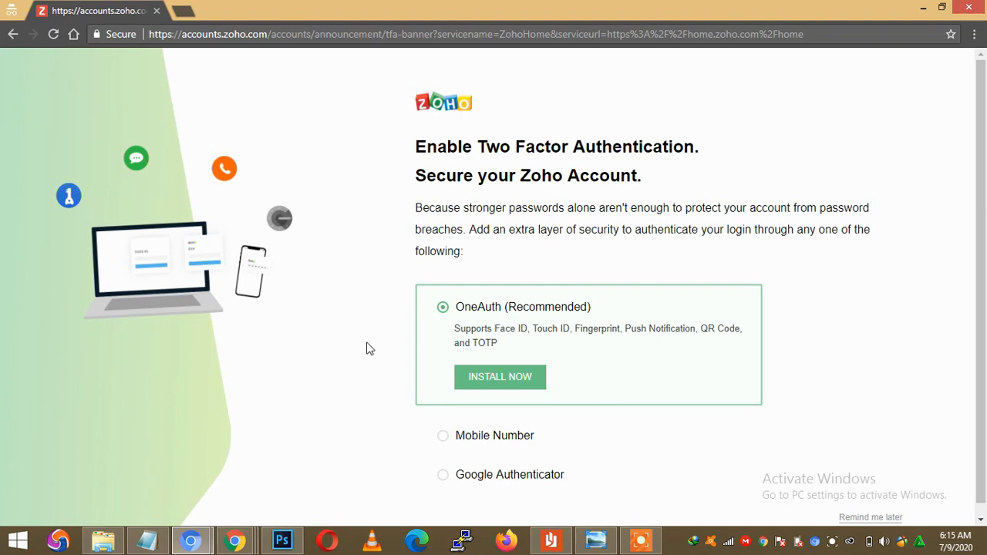
pyautogui.scroll(-1, 986, 285)
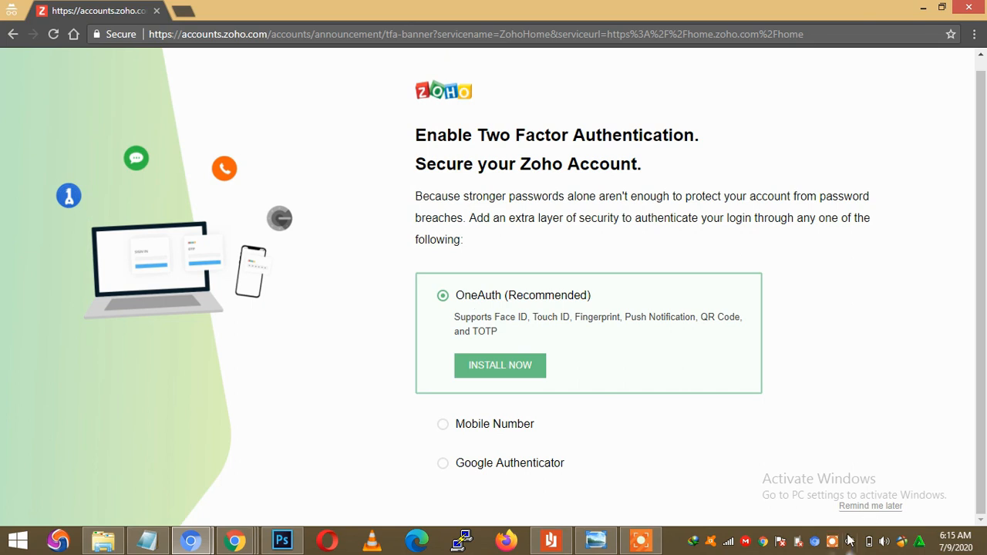
pyautogui.click(869, 507)
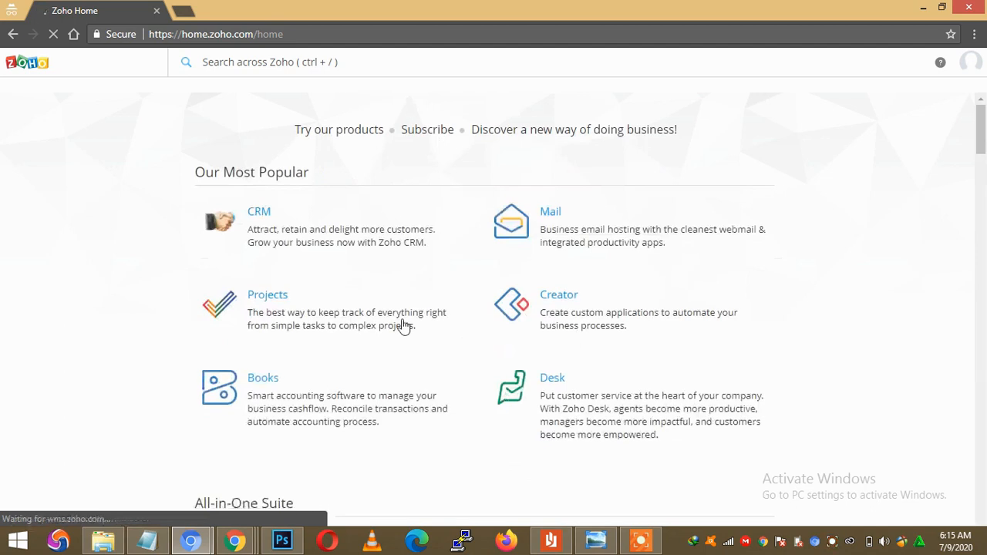
pyautogui.click(550, 216)
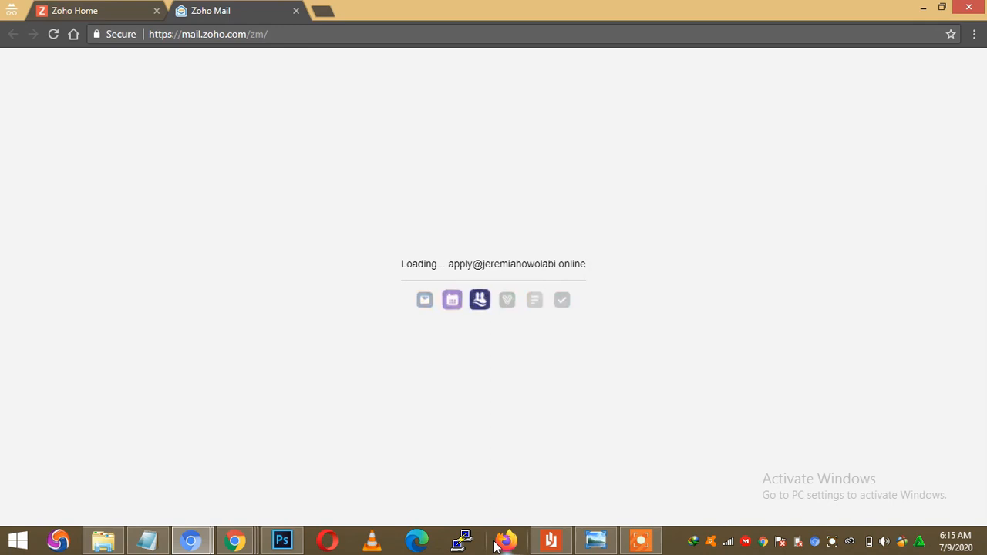
pyautogui.moveTo(636, 540)
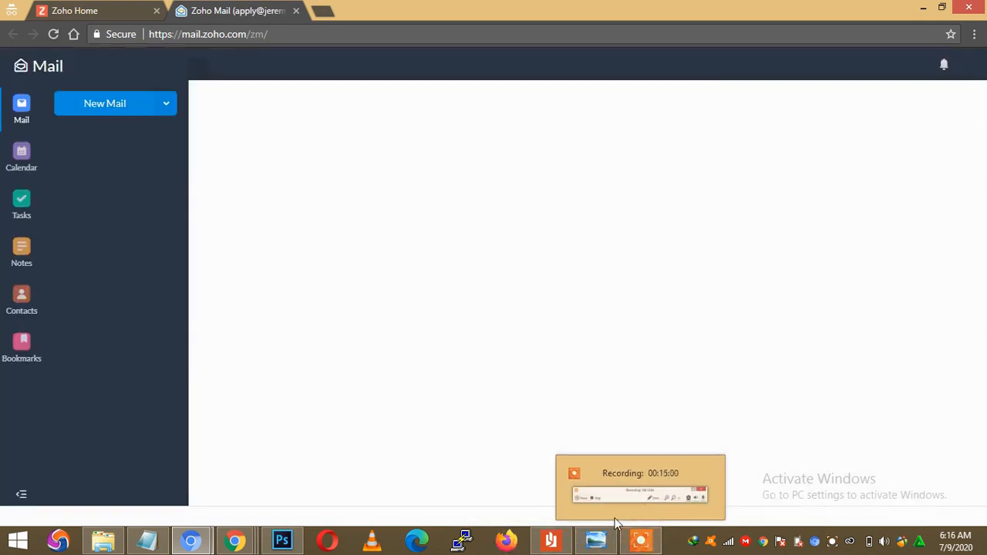
pyautogui.click(633, 540)
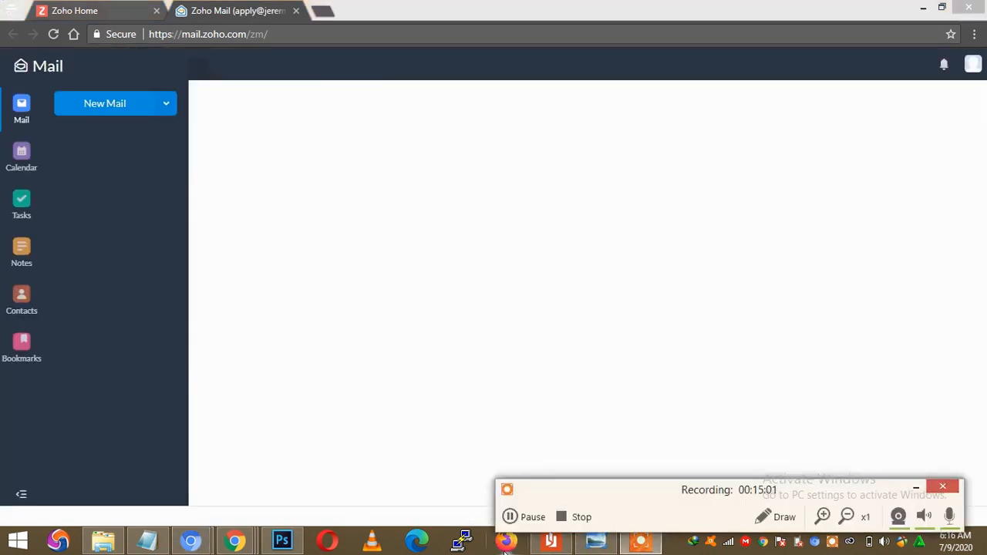
pyautogui.click(510, 517)
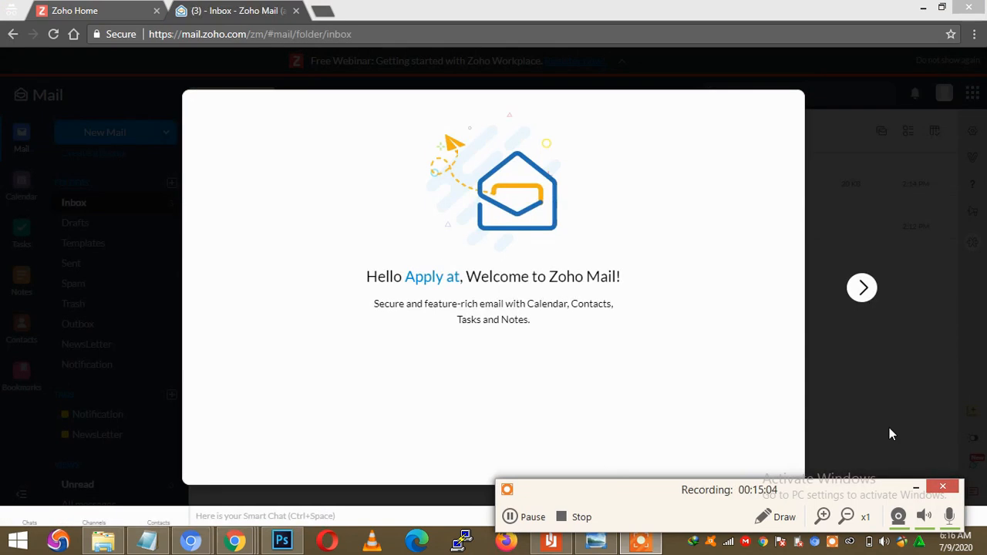
# Skip the Zoho Mail welcome tour to reach the new user's inbox.
pyautogui.click(915, 486)
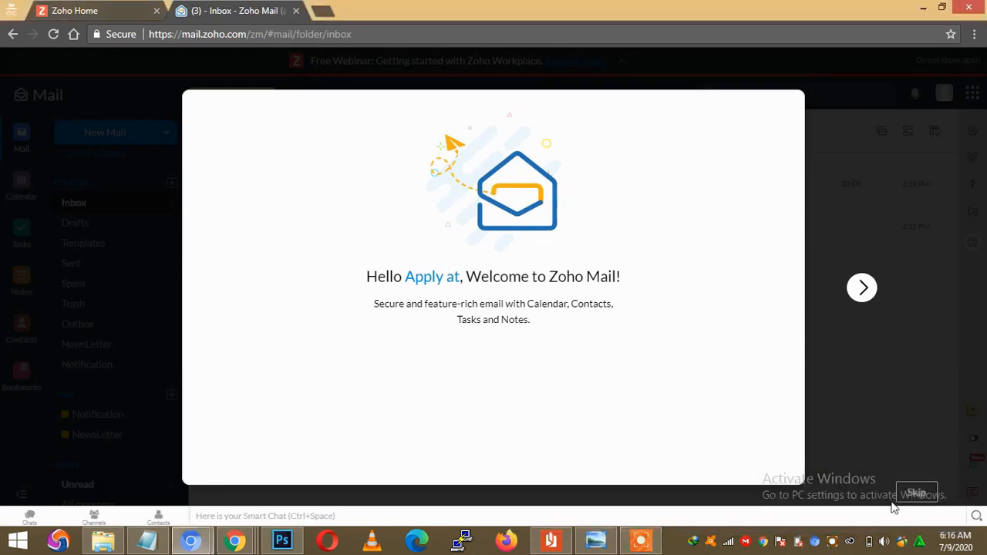
pyautogui.click(917, 496)
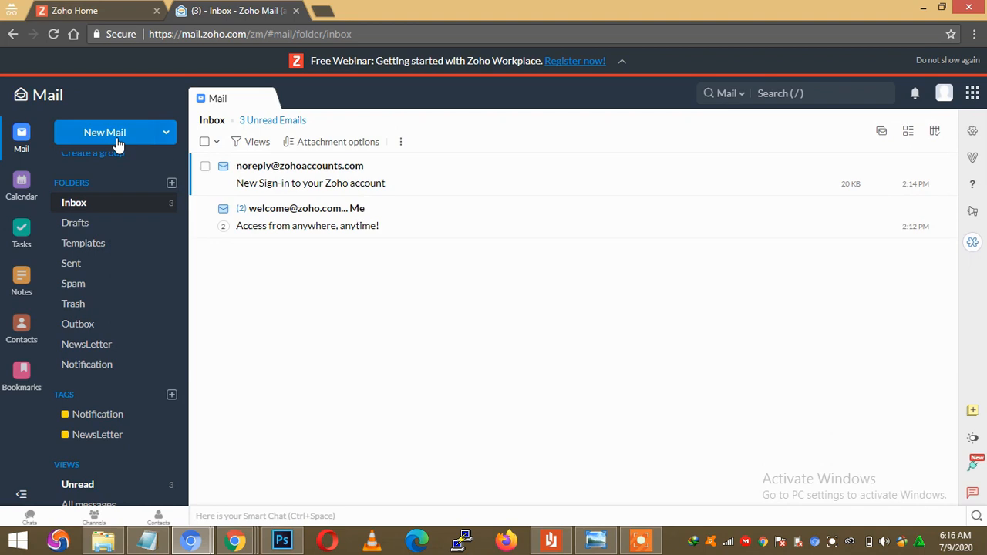
# Return to the Zoho Mail admin Control Panel in the other browser window and show the domain's full list of users.
pyautogui.click(923, 8)
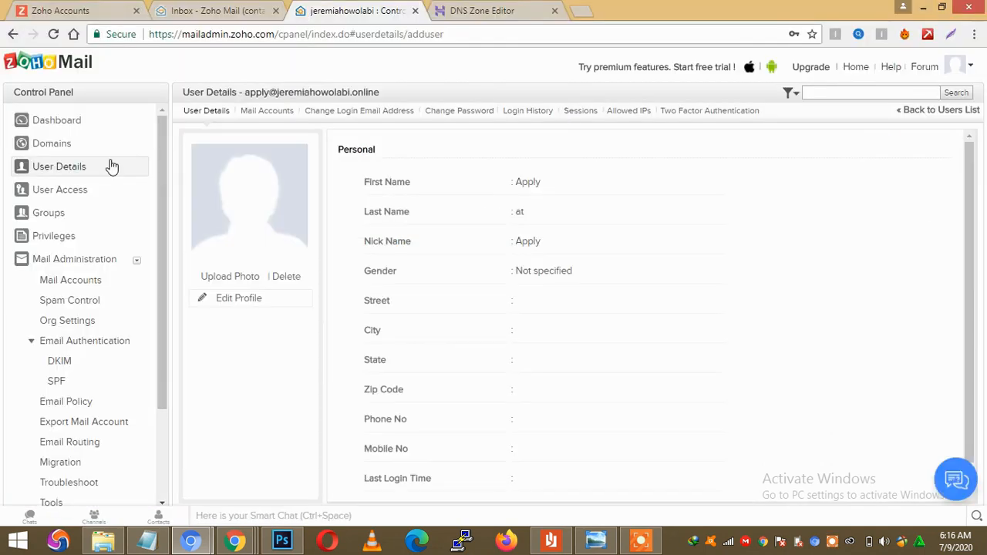
pyautogui.click(105, 169)
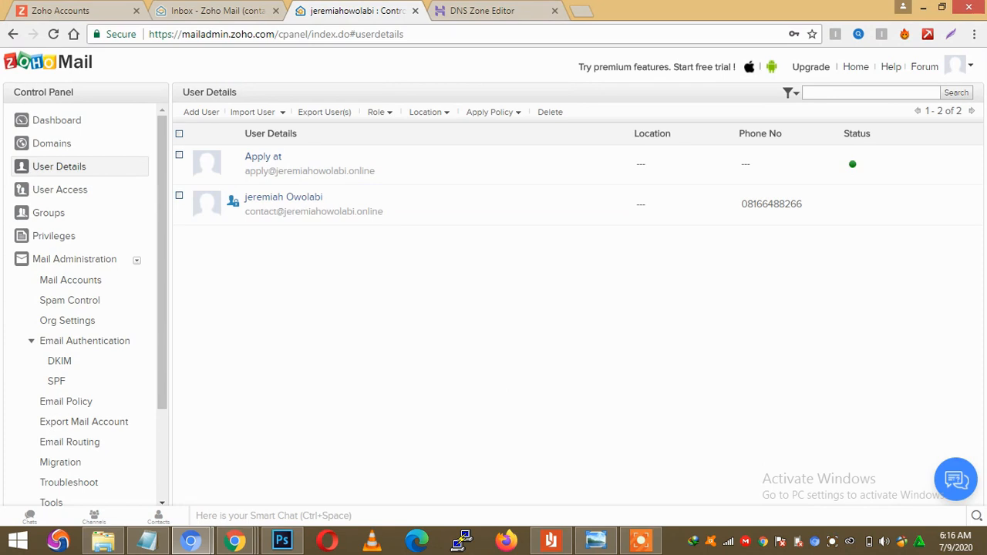
pyautogui.moveTo(650, 544)
pyautogui.click(834, 543)
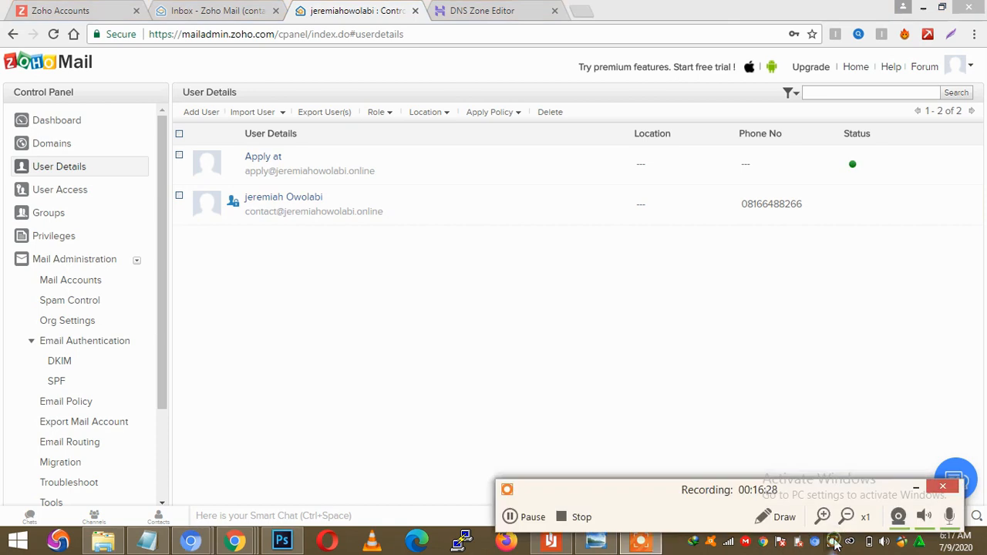
pyautogui.click(561, 518)
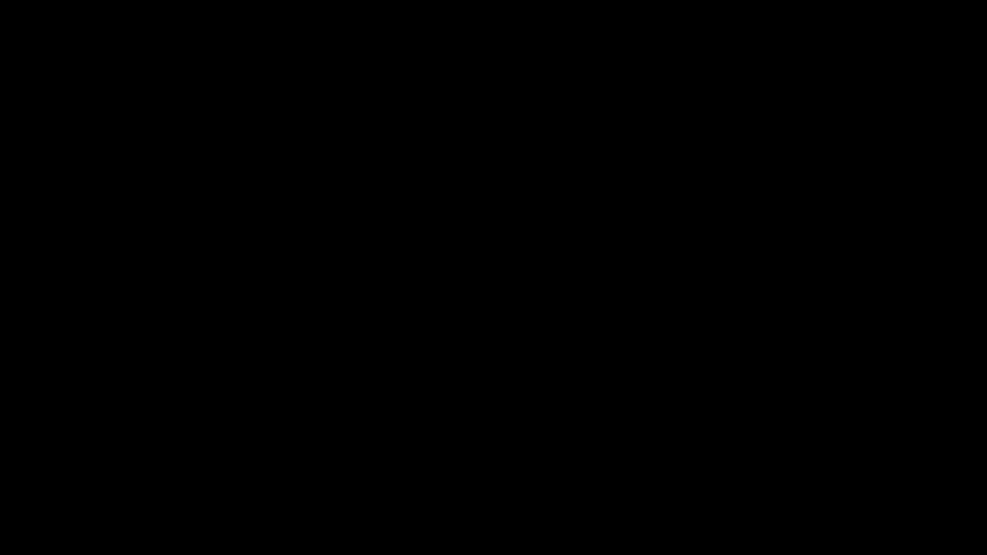